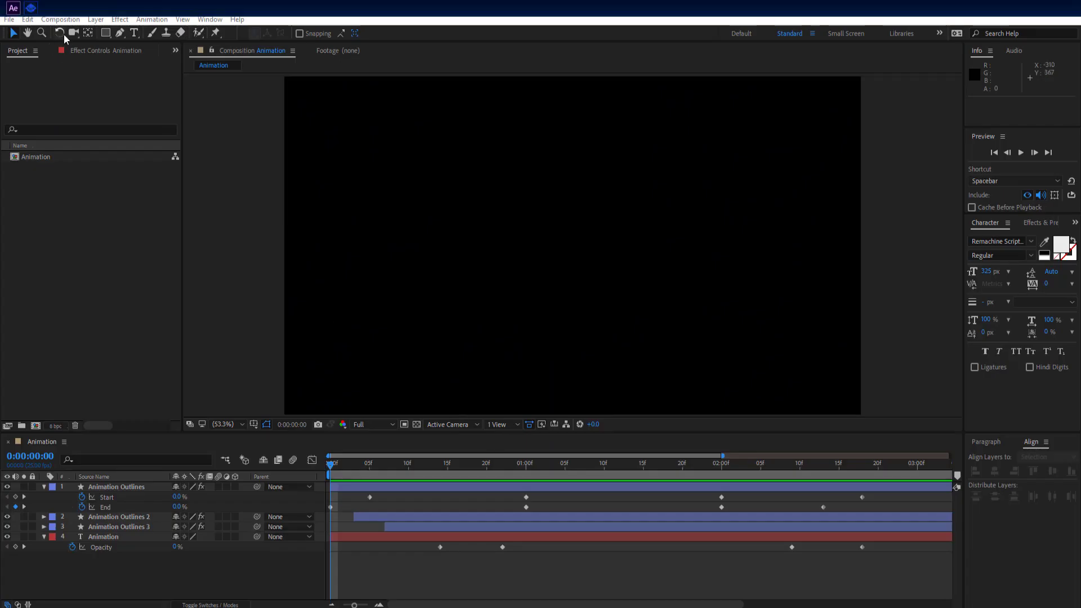
# Create a new 'Text Animation' composition from the HDTV 1080 25 preset (1920×1080, 25 fps, 5 s)
pyautogui.click(60, 19)
pyautogui.click(85, 33)
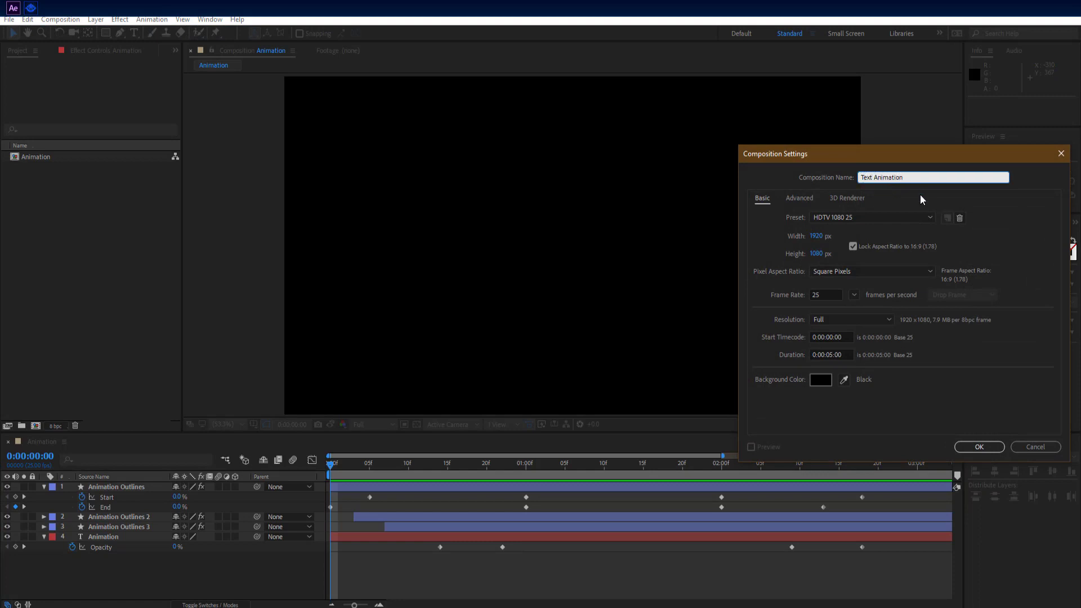
pyautogui.click(864, 220)
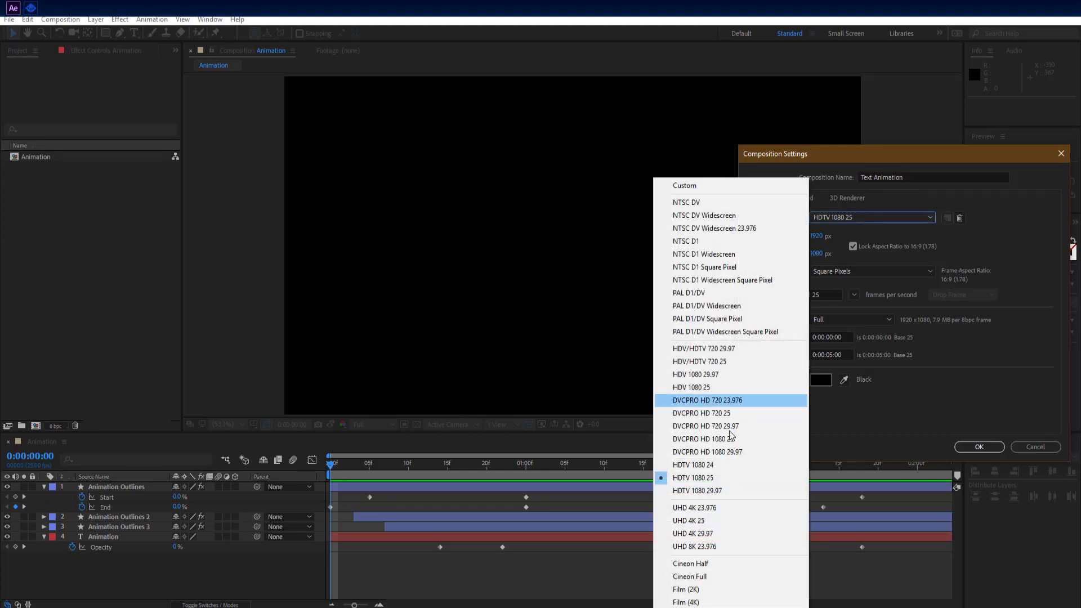
pyautogui.click(731, 474)
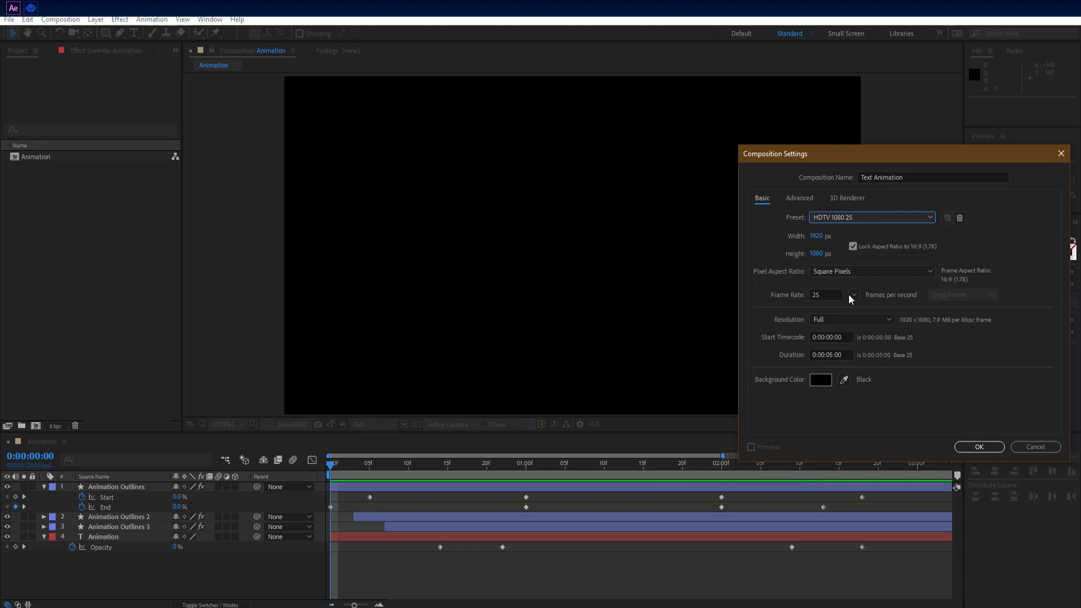
pyautogui.click(975, 447)
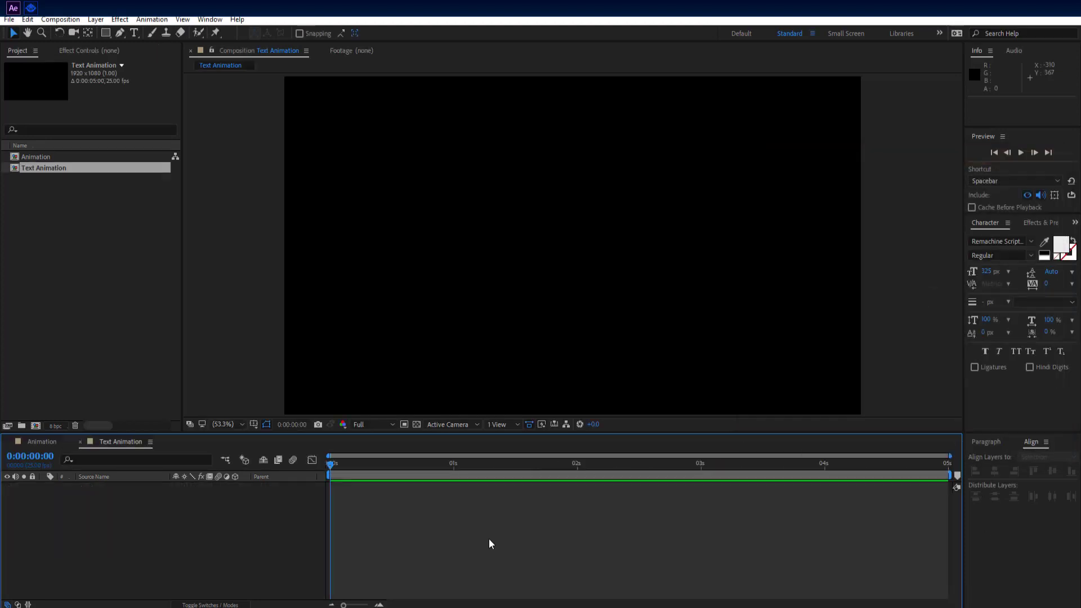
# Type 'Animation' as a new text layer on the canvas, correcting the typo
pyautogui.rightClick(238, 554)
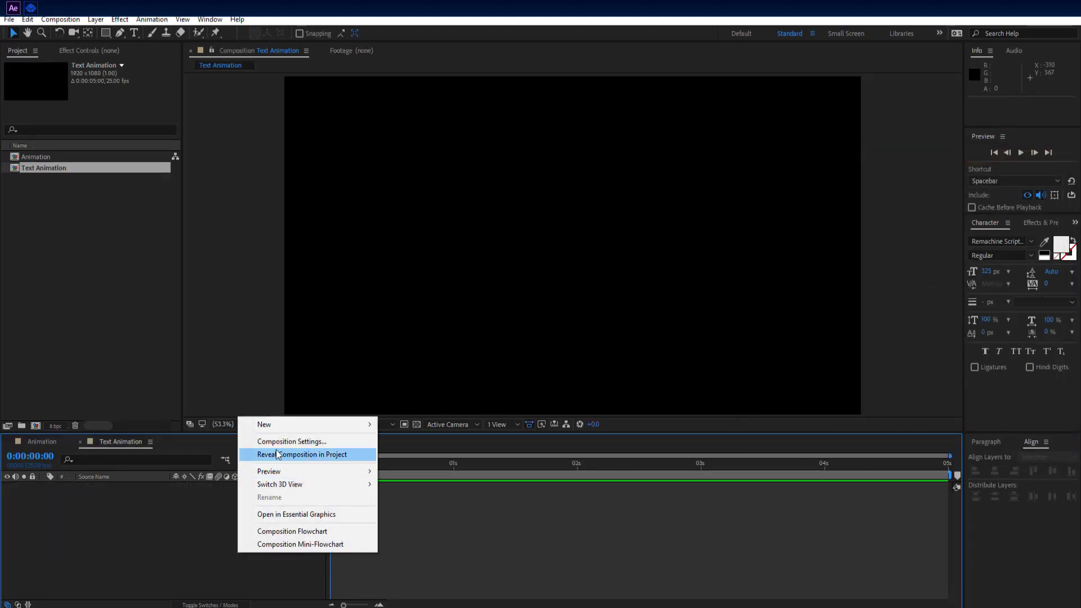
pyautogui.click(136, 32)
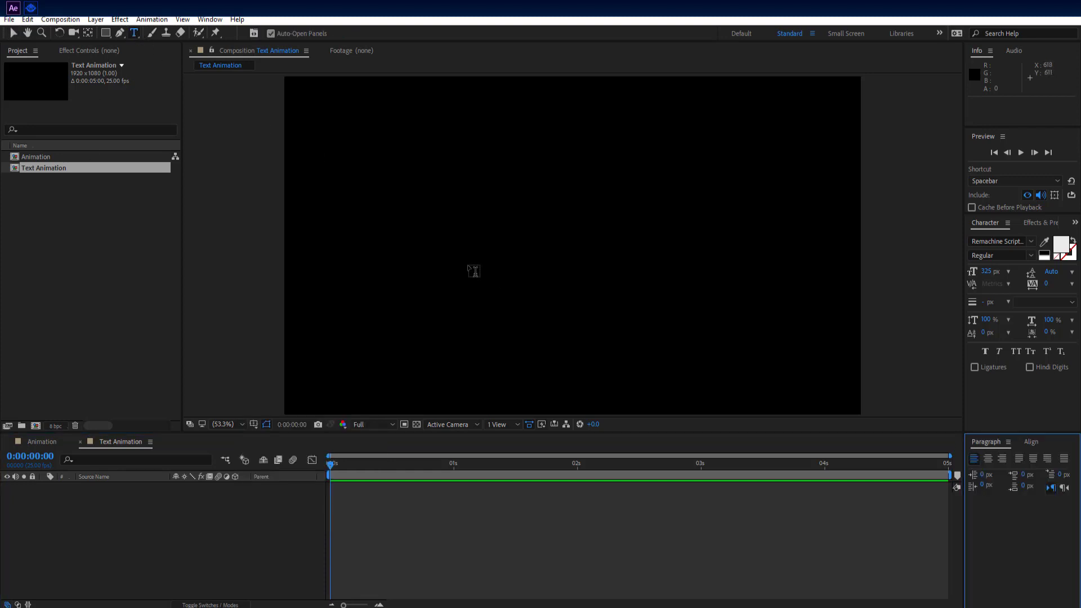
pyautogui.click(473, 263)
pyautogui.write('Anim')
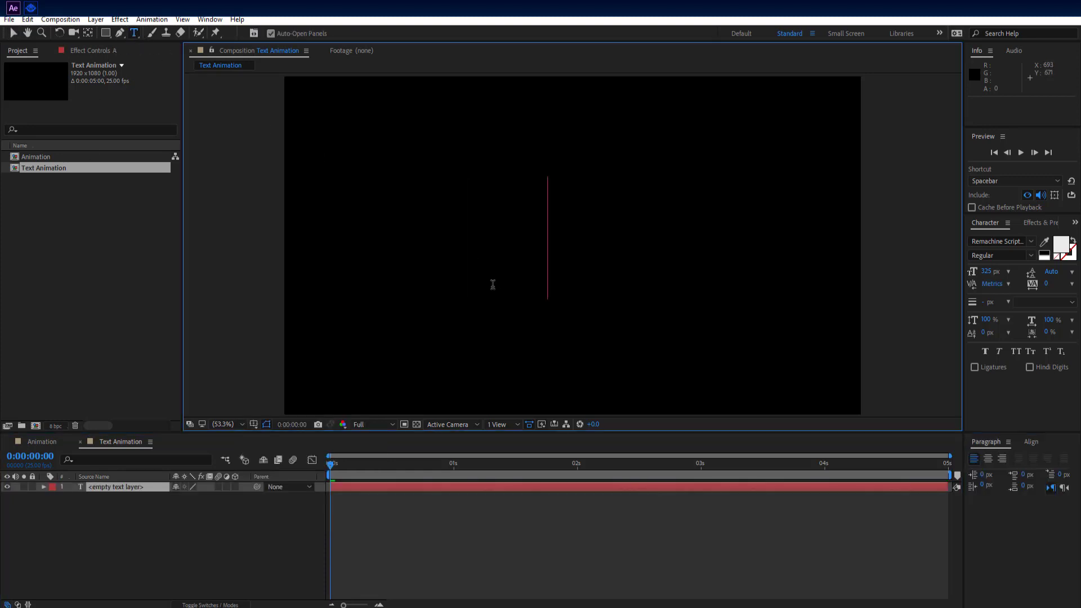
pyautogui.write('ayt')
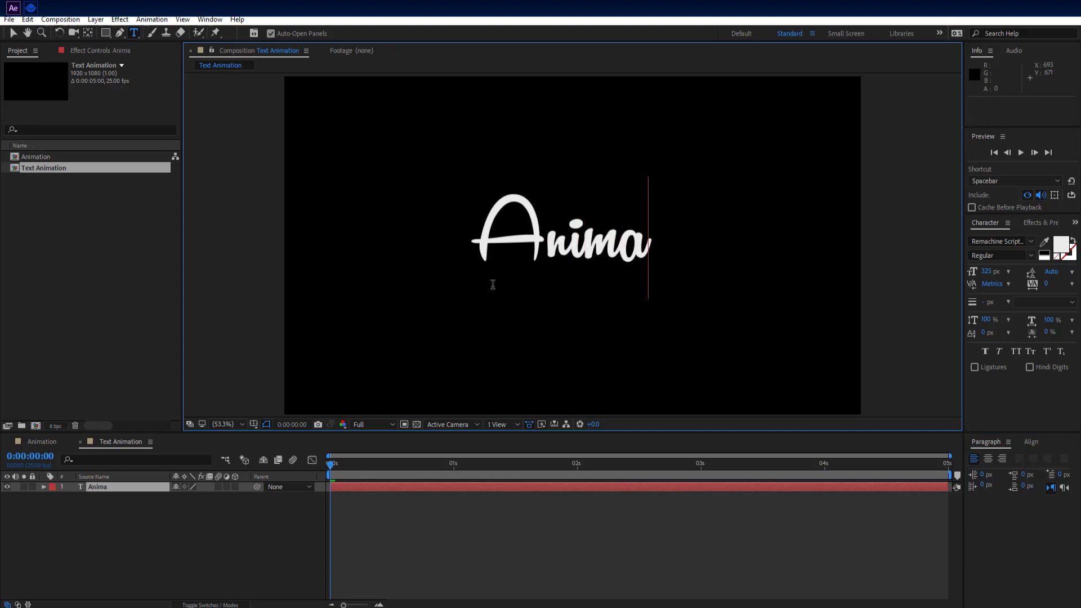
pyautogui.press('BackSpace')
pyautogui.press('BackSpace')
pyautogui.write('tion')
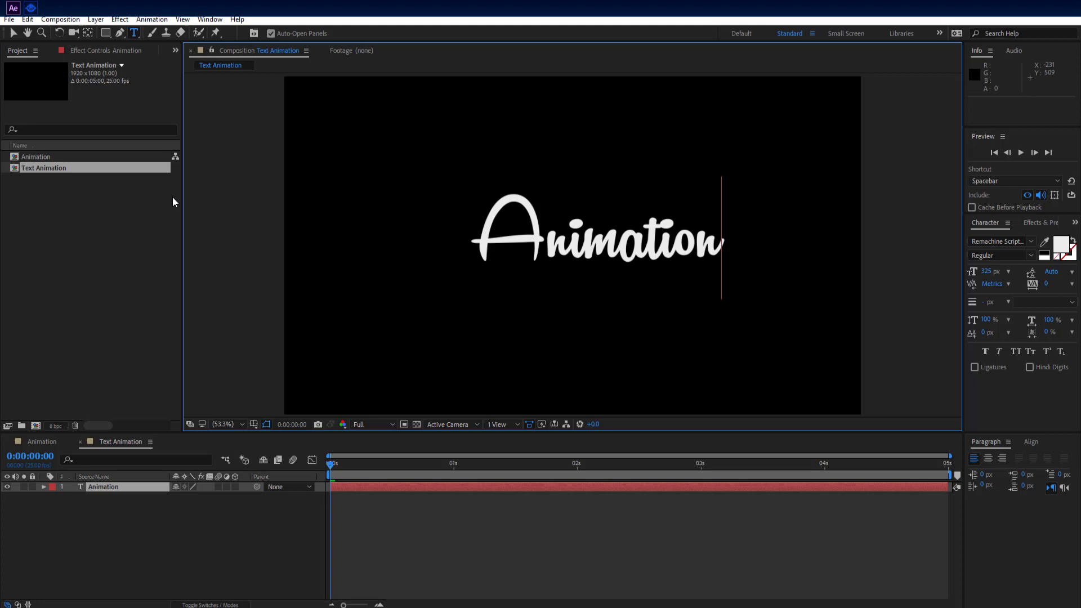
pyautogui.click(13, 33)
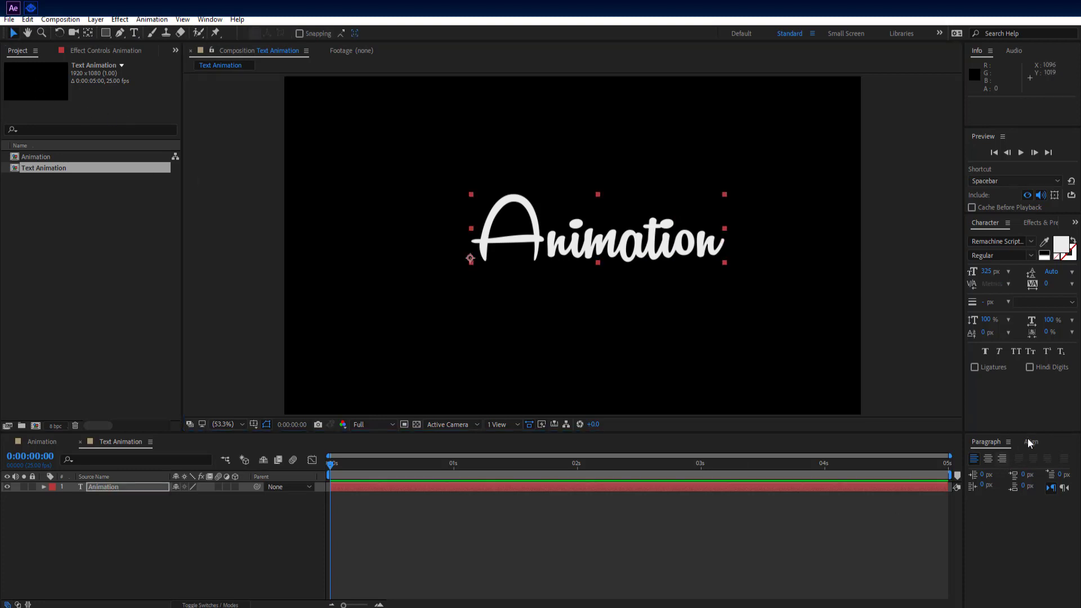
# Centre the Animation text horizontally and vertically in the composition, then reselect its layer
pyautogui.click(1029, 443)
pyautogui.click(995, 471)
pyautogui.click(1053, 472)
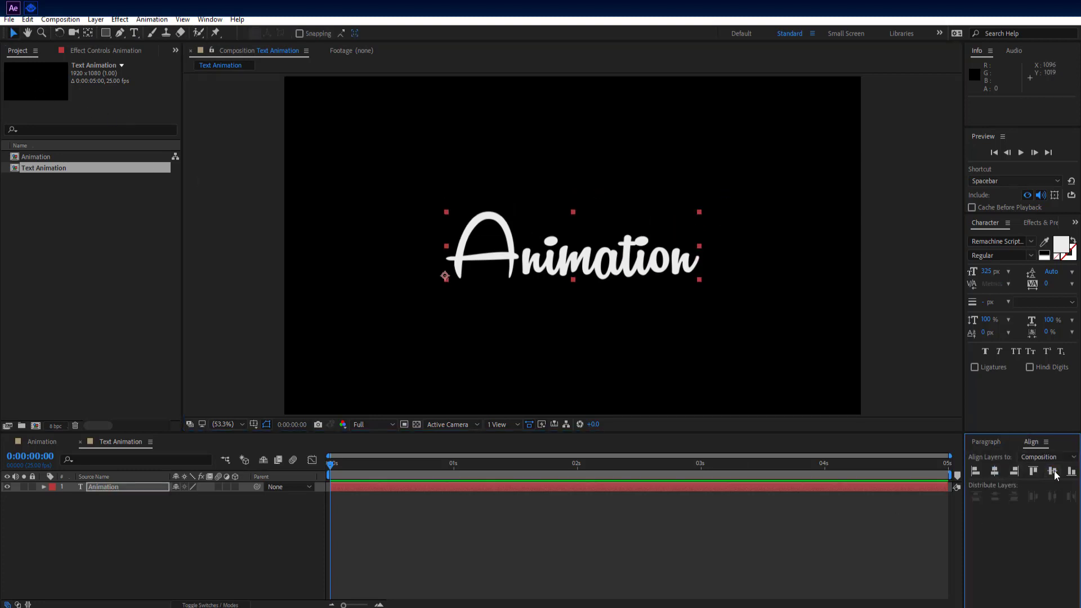
pyautogui.click(225, 540)
pyautogui.click(110, 484)
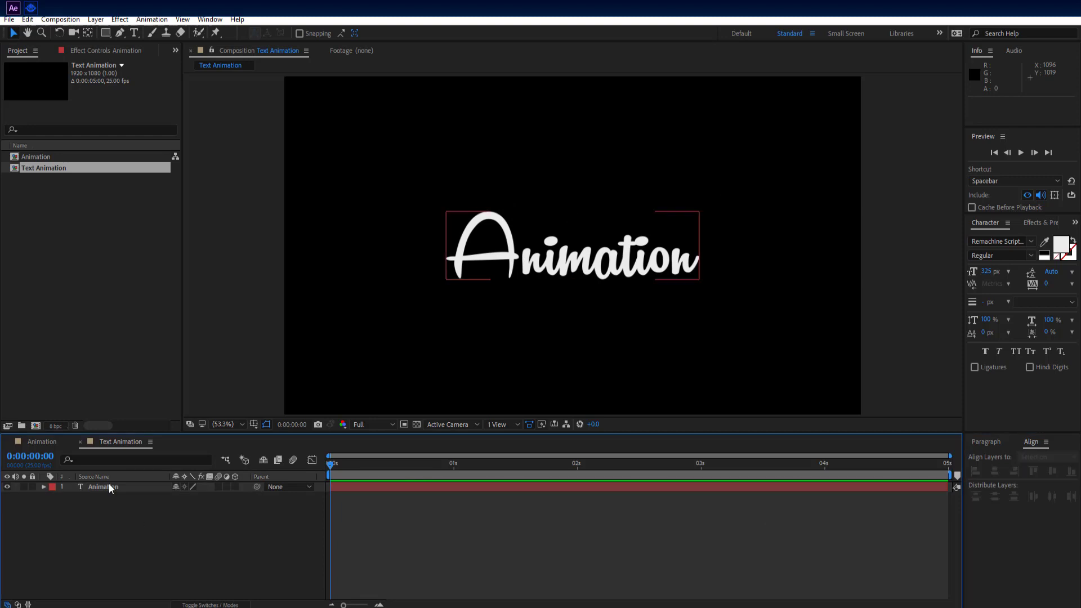
# Create shapes from the Animation text and set the outlines' fill to None
pyautogui.rightClick(110, 485)
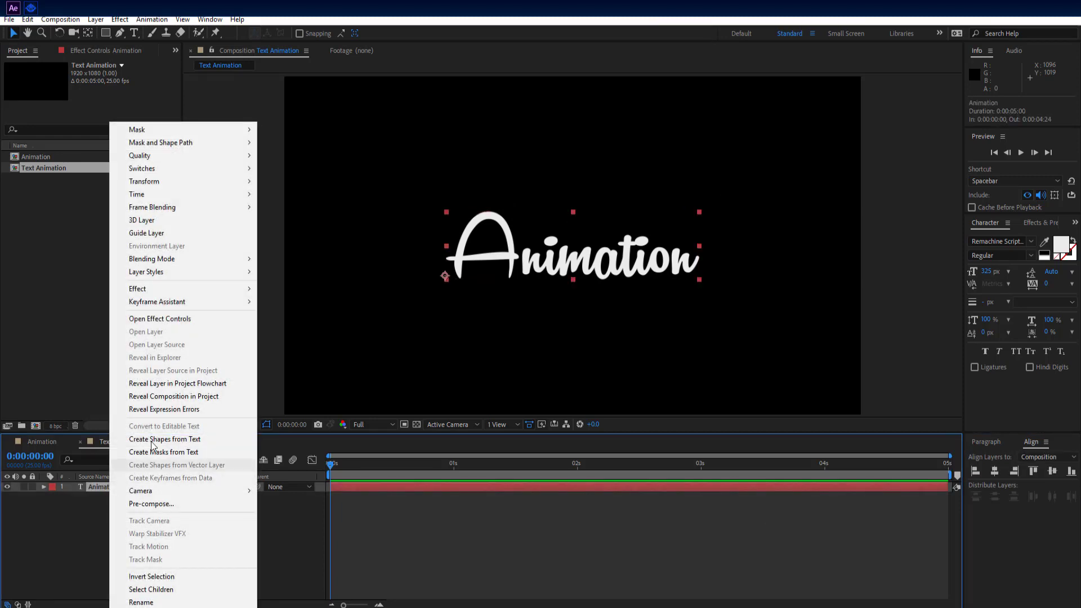
pyautogui.click(187, 440)
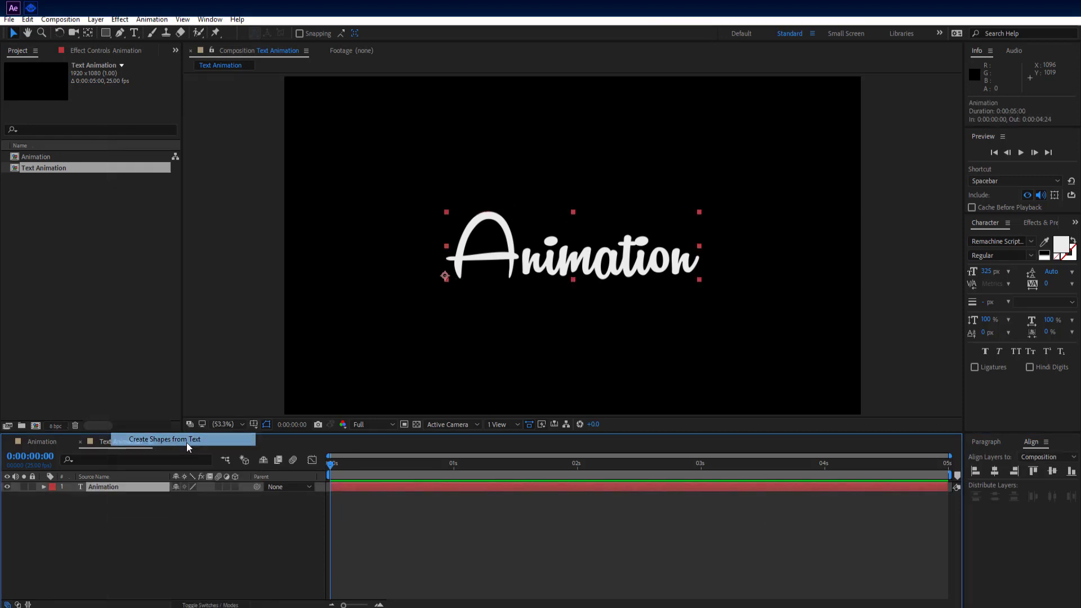
pyautogui.click(147, 485)
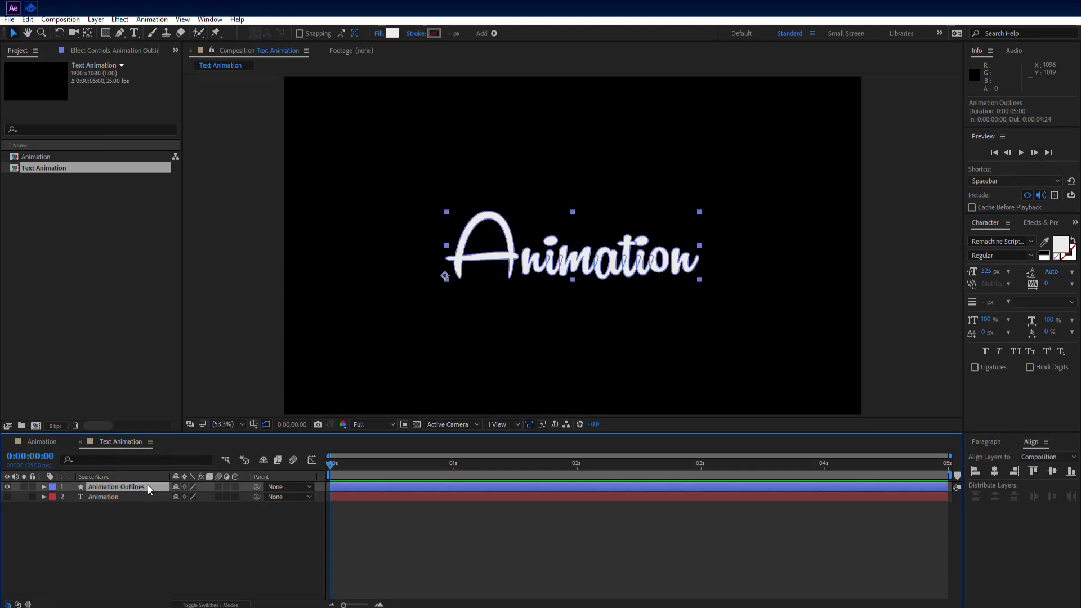
pyautogui.click(379, 35)
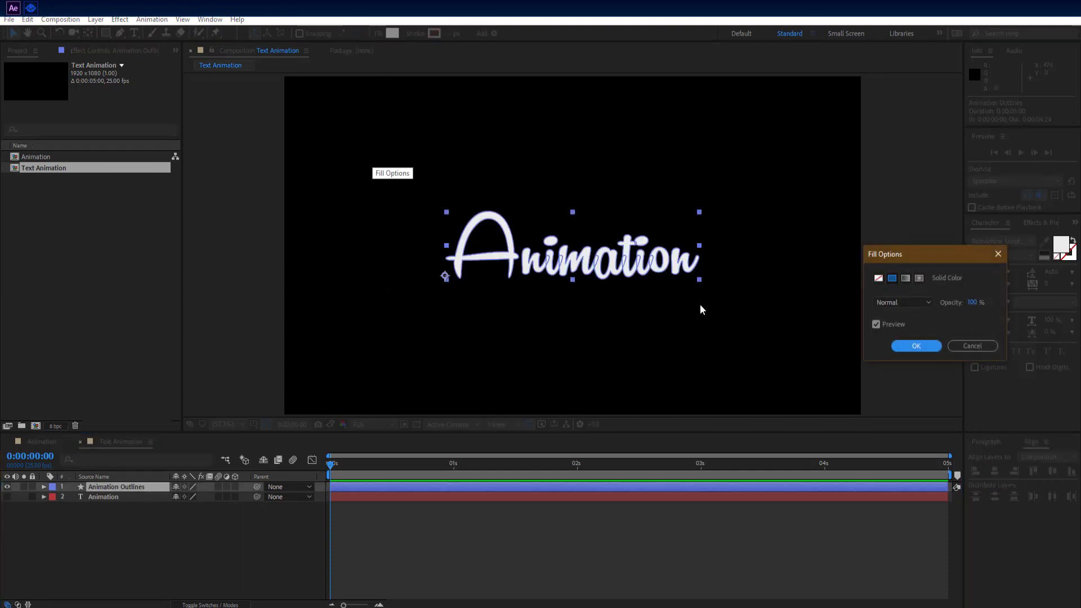
pyautogui.click(878, 278)
pyautogui.click(916, 345)
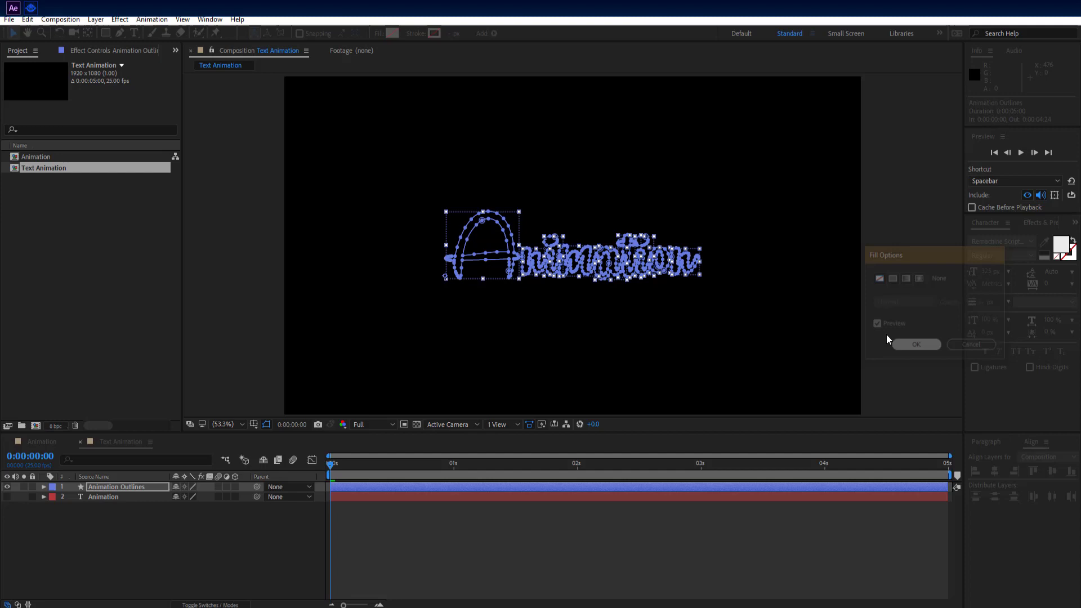
# Give the Animation Outlines a white FFFFFF stroke 7 px wide
pyautogui.click(434, 33)
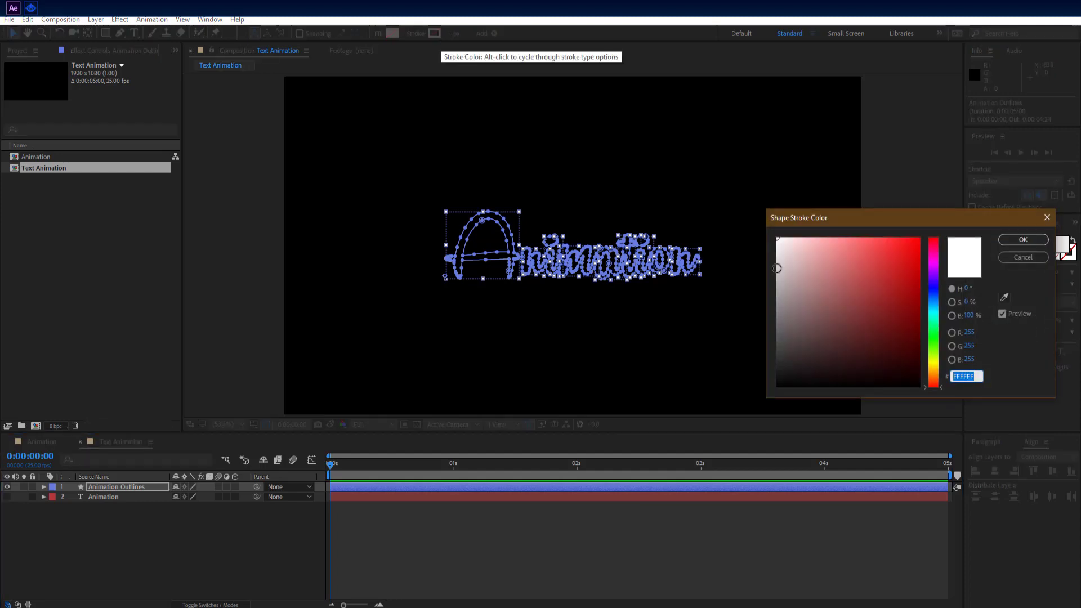
pyautogui.moveTo(776, 266); pyautogui.dragTo(777, 239)
pyautogui.click(1023, 240)
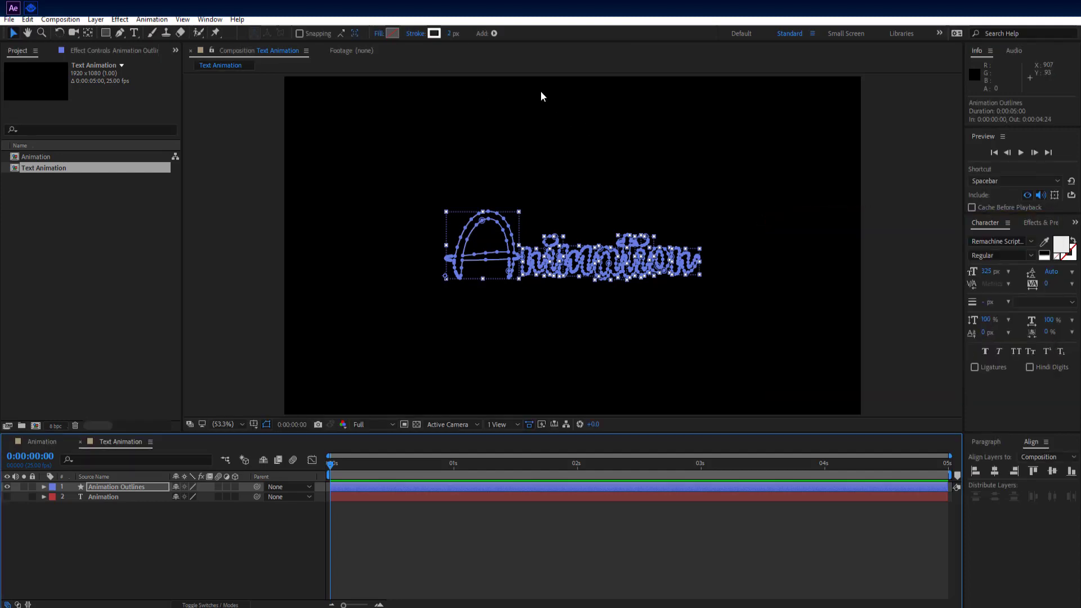
pyautogui.click(451, 34)
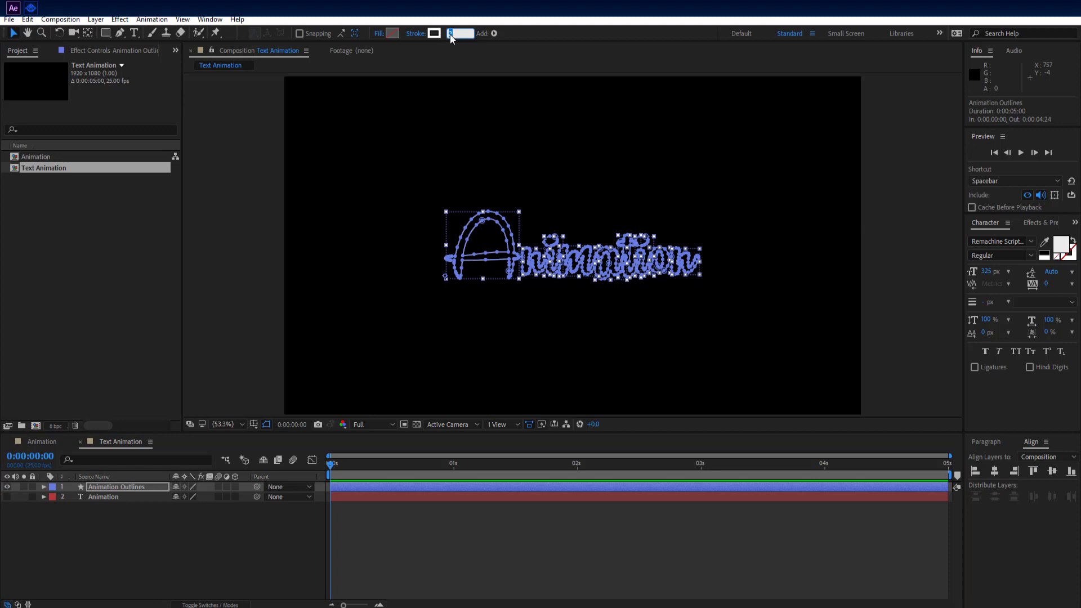
pyautogui.write('7')
pyautogui.press('super')
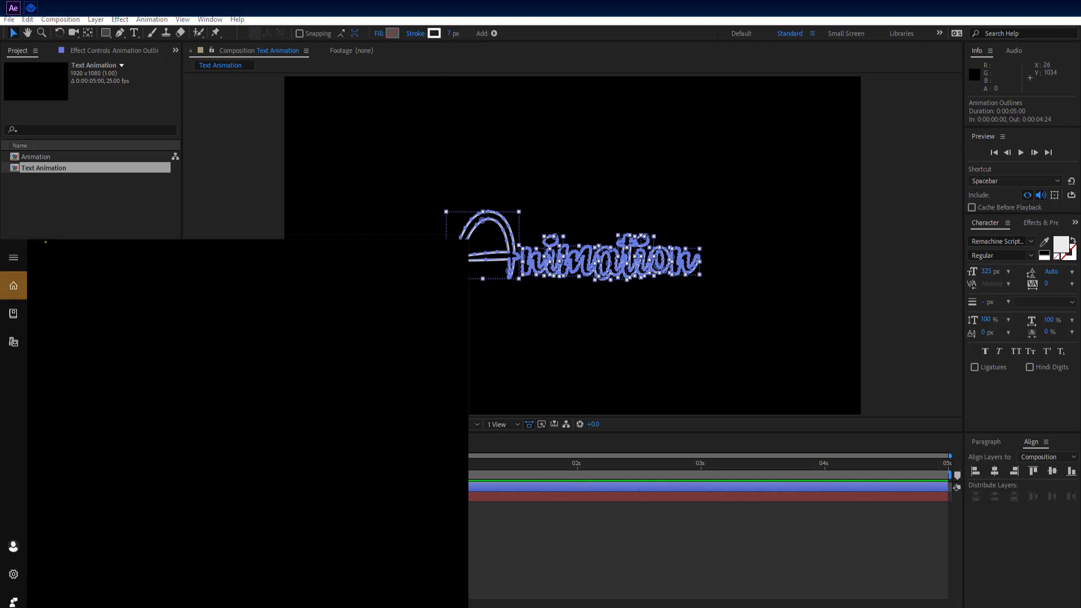
pyautogui.click(240, 556)
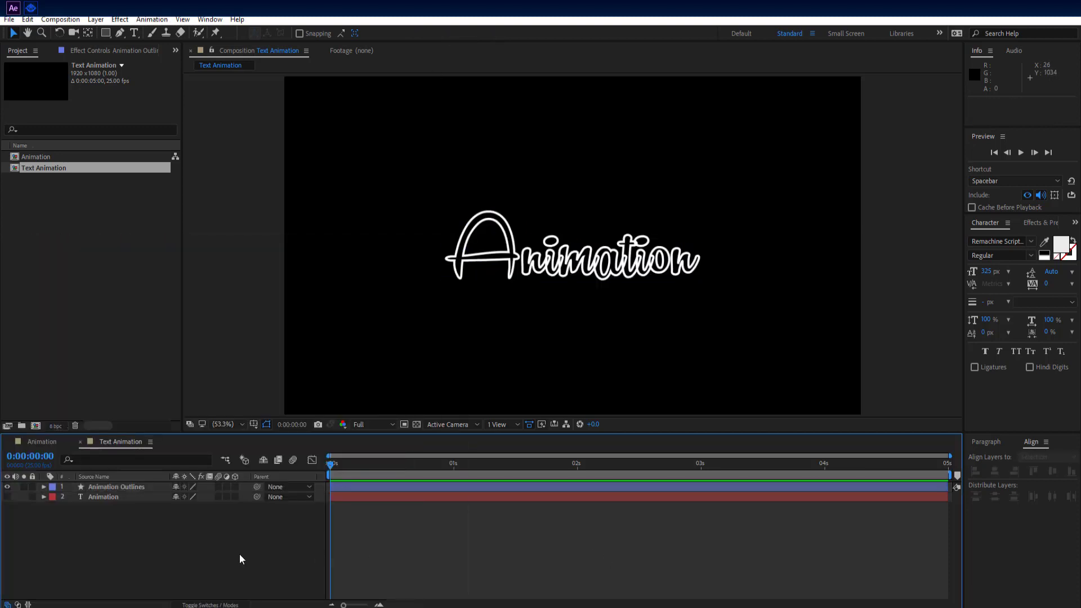
pyautogui.click(130, 486)
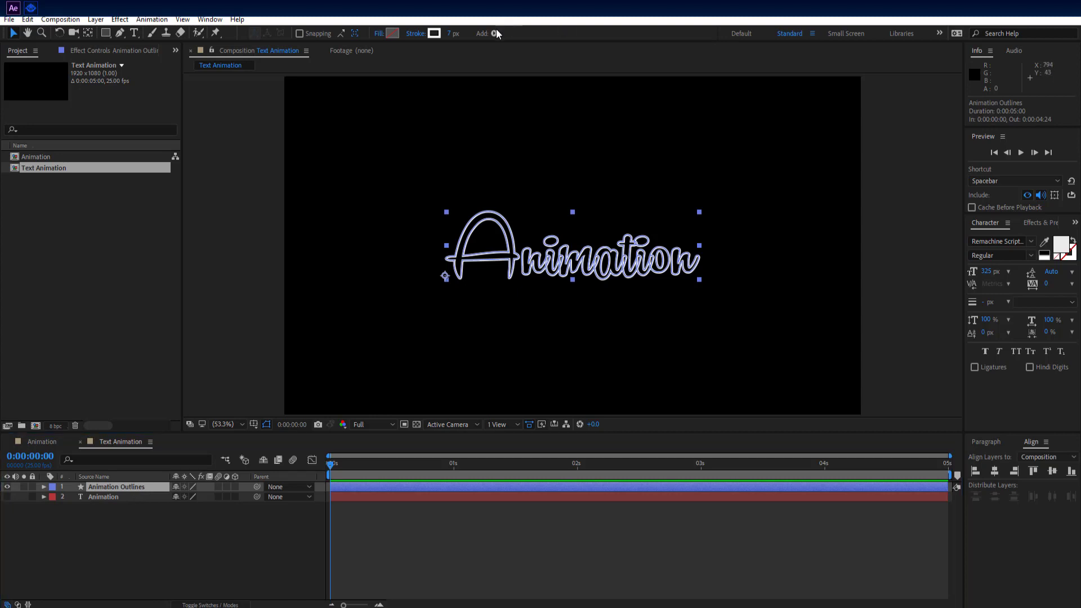
# Add Trim Paths 1 to Animation Outlines and set Start and End keyframes at 0 s
pyautogui.click(495, 33)
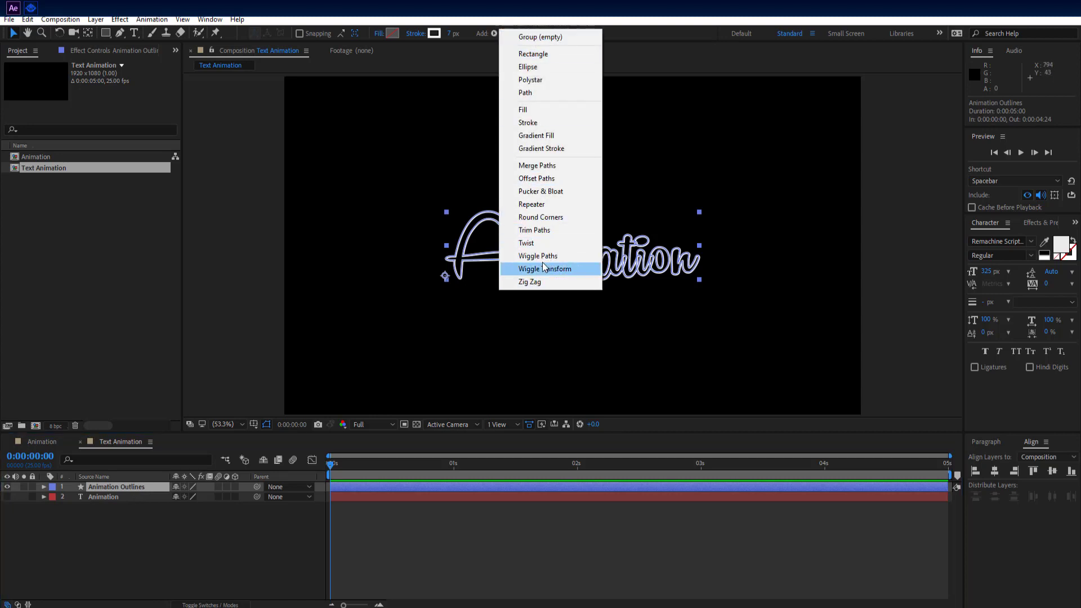
pyautogui.click(538, 230)
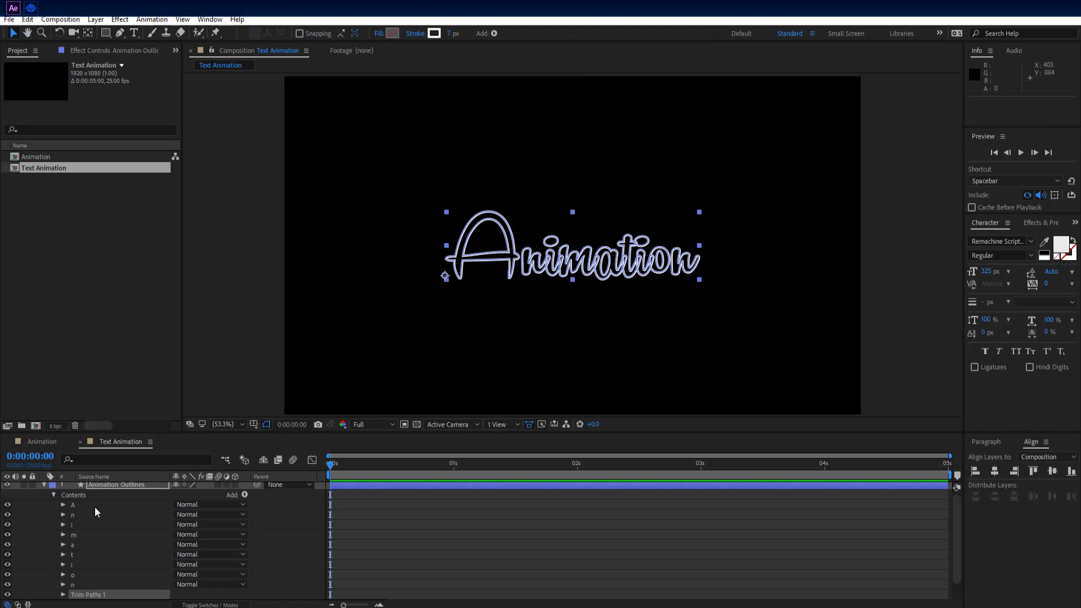
pyautogui.scroll(-2, 110, 566)
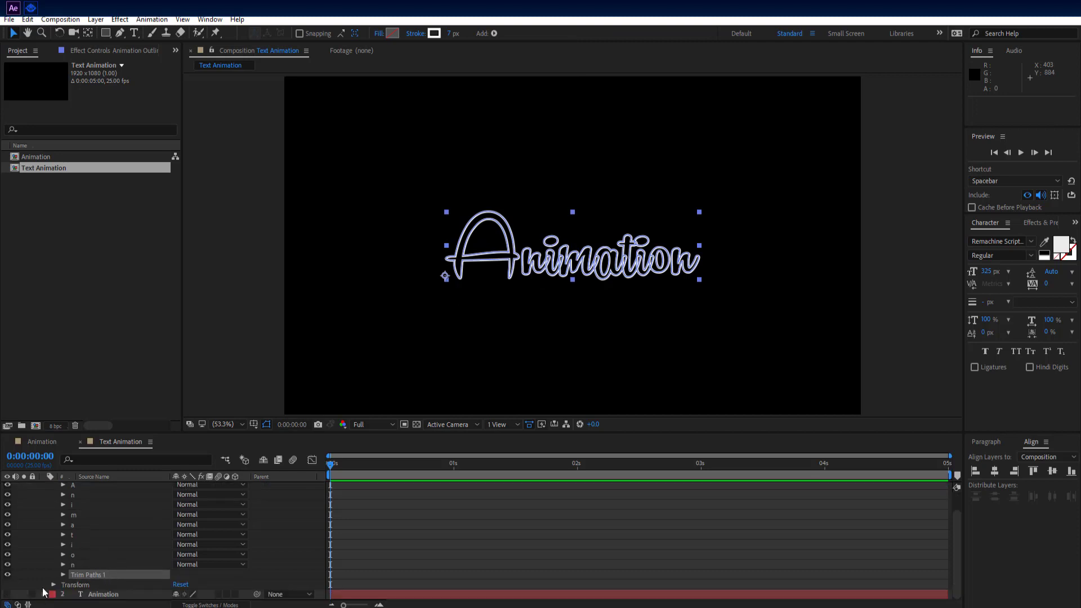
pyautogui.click(63, 574)
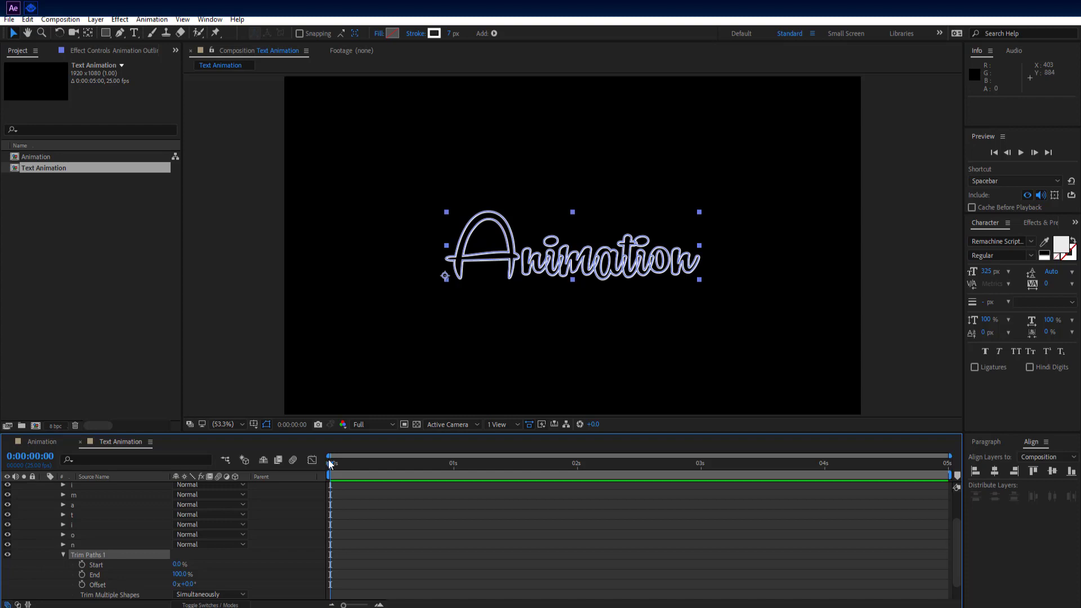
pyautogui.click(81, 564)
pyautogui.click(83, 575)
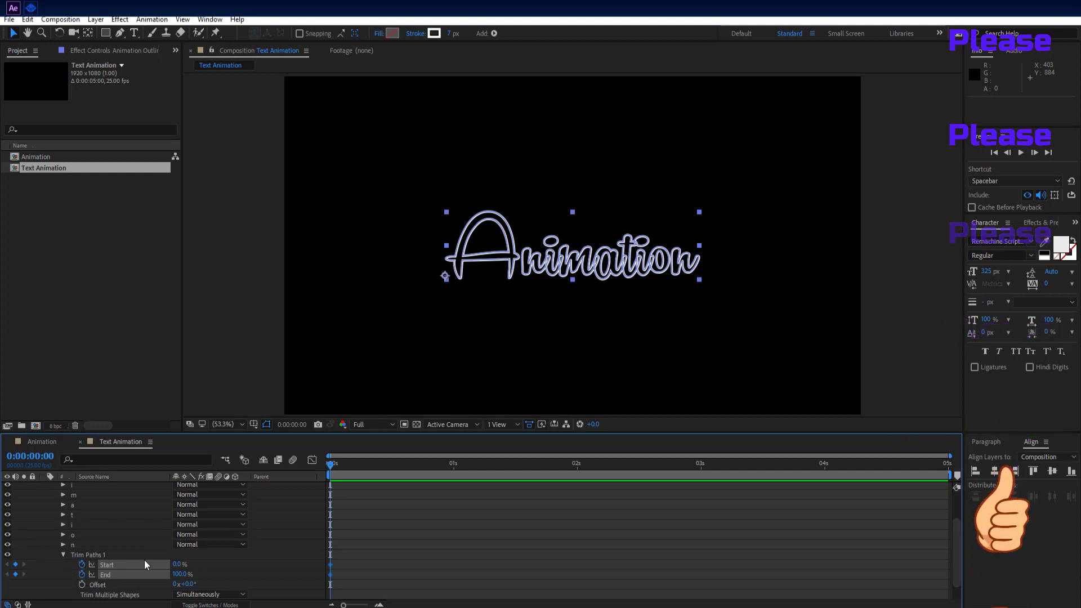
# Key Trim Paths End from 0% to 100% at 1 s, with Start keyframe moved to frame 5, and preview
pyautogui.moveTo(179, 574); pyautogui.dragTo(59, 564)
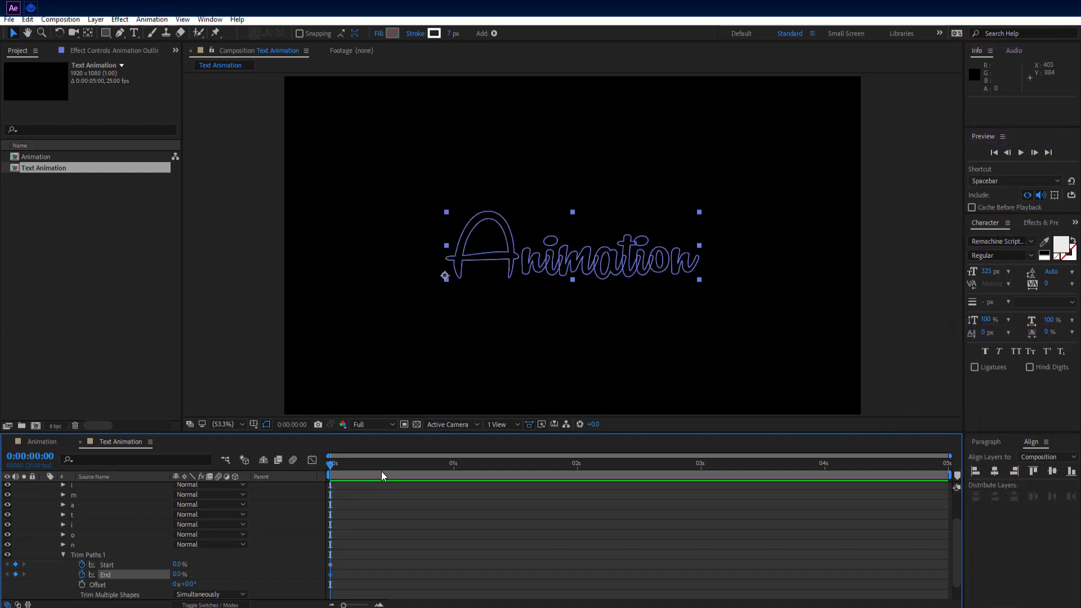
pyautogui.moveTo(328, 461); pyautogui.dragTo(353, 470)
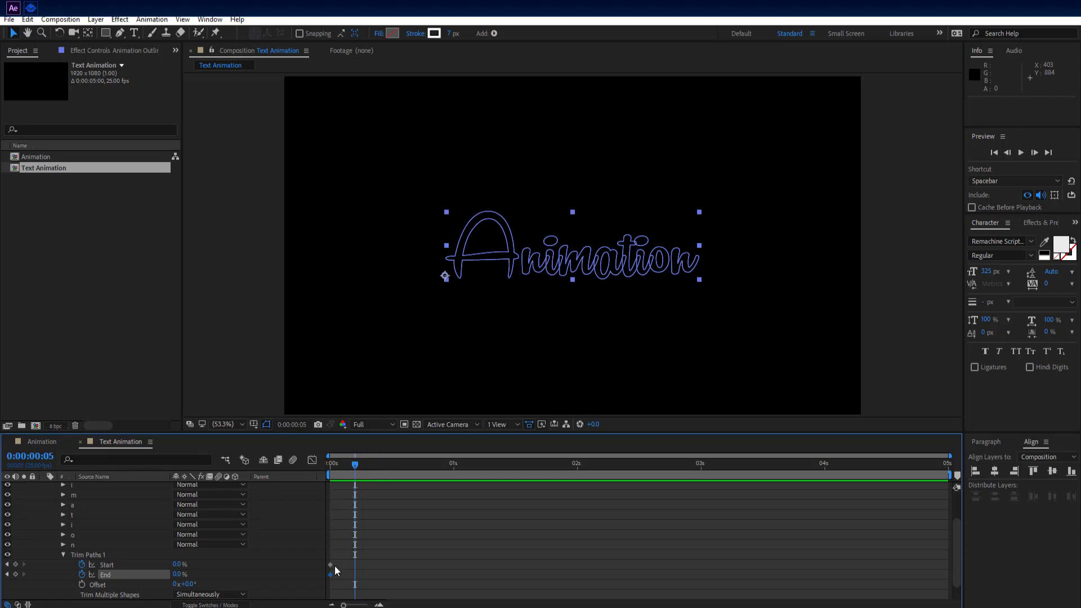
pyautogui.moveTo(330, 566); pyautogui.dragTo(353, 568)
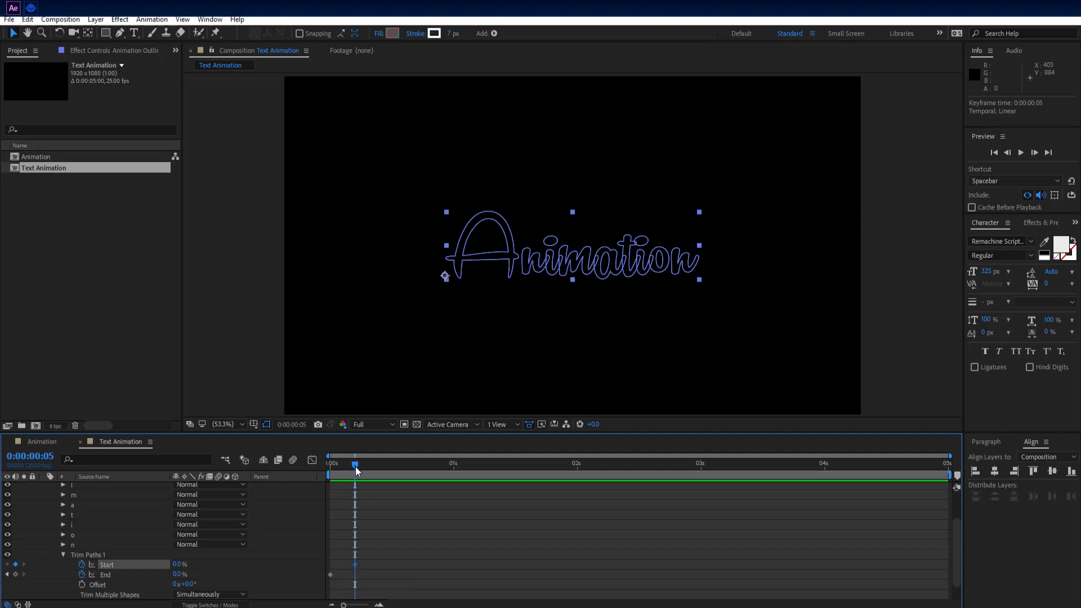
pyautogui.moveTo(356, 470); pyautogui.dragTo(456, 488)
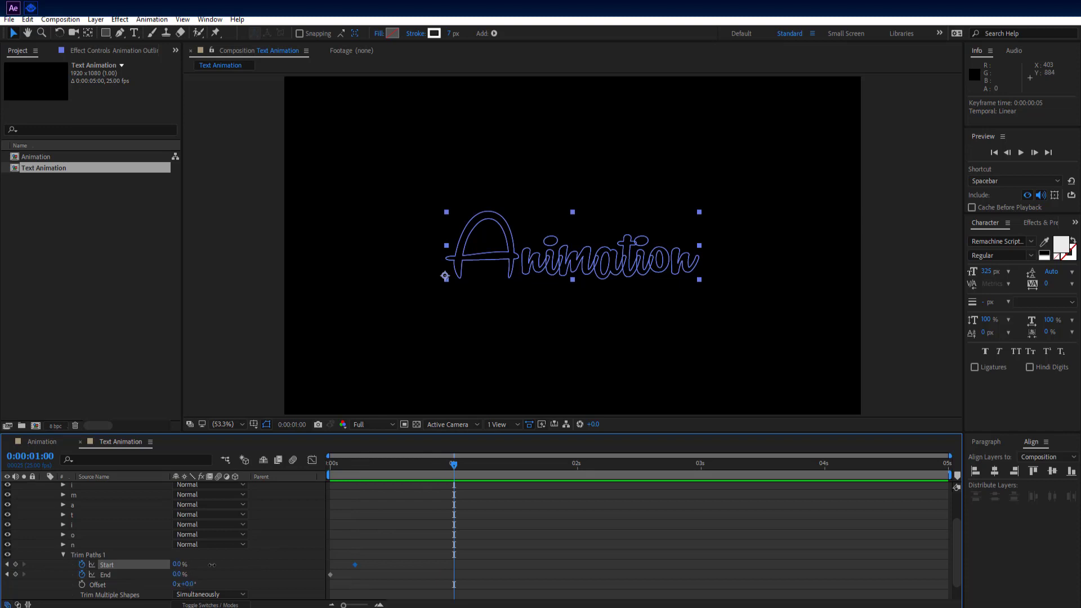
pyautogui.moveTo(211, 565); pyautogui.dragTo(236, 574)
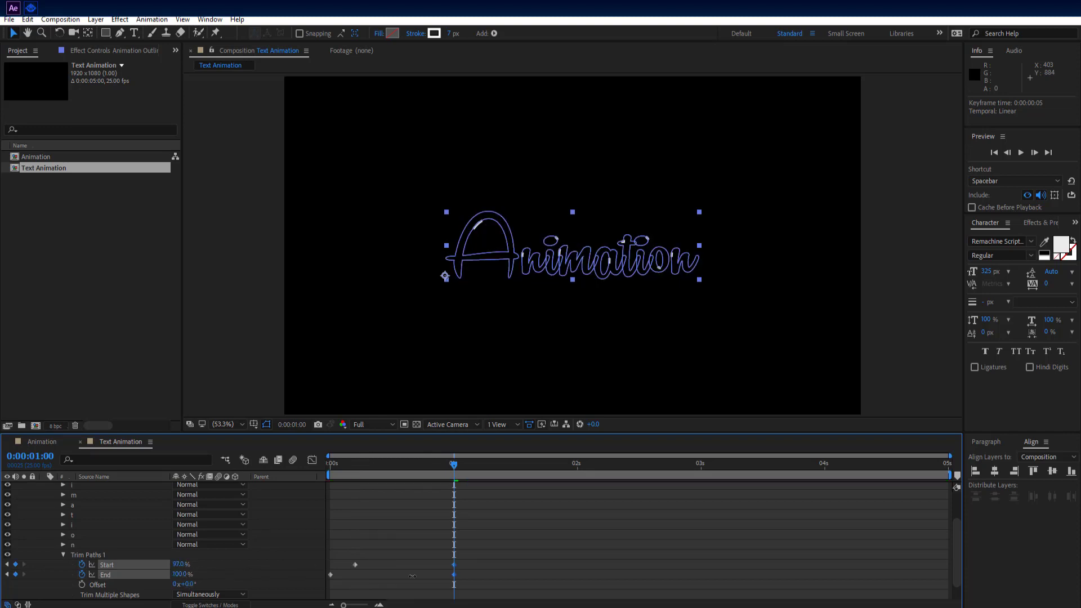
pyautogui.moveTo(454, 465); pyautogui.dragTo(404, 465)
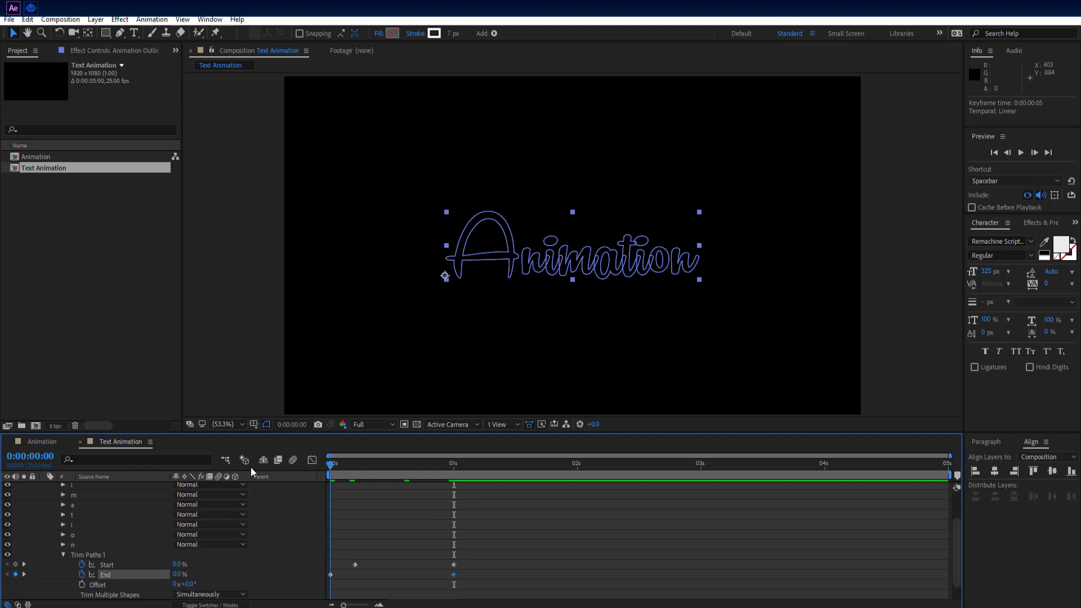
pyautogui.press('space')
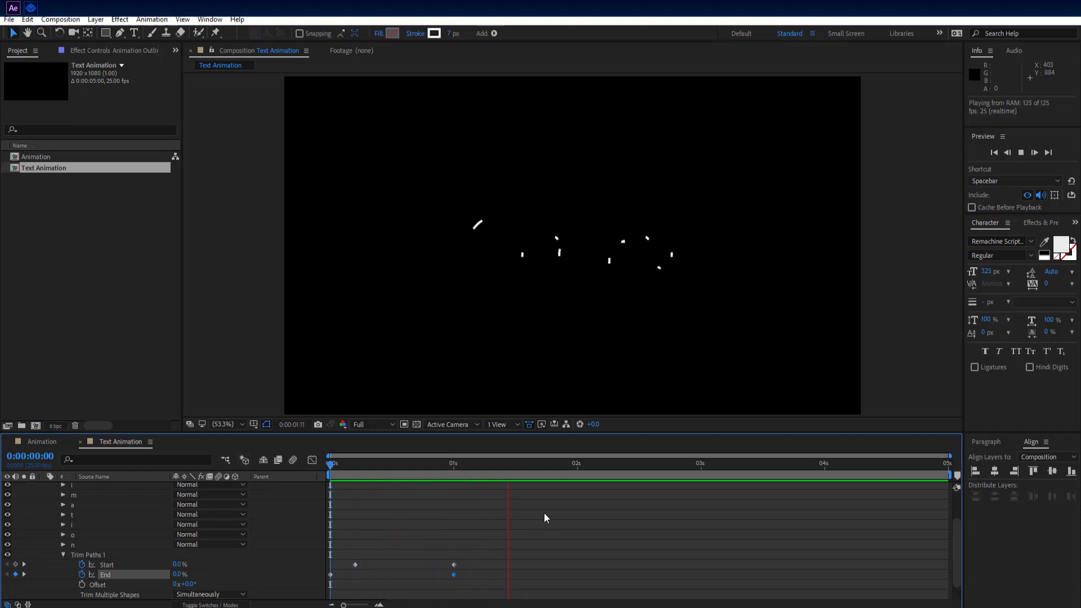
pyautogui.press('space')
# Raise Trim Paths Start to 100% at 1 s, preview from the start, then move to 2 s
pyautogui.moveTo(542, 466); pyautogui.dragTo(454, 484)
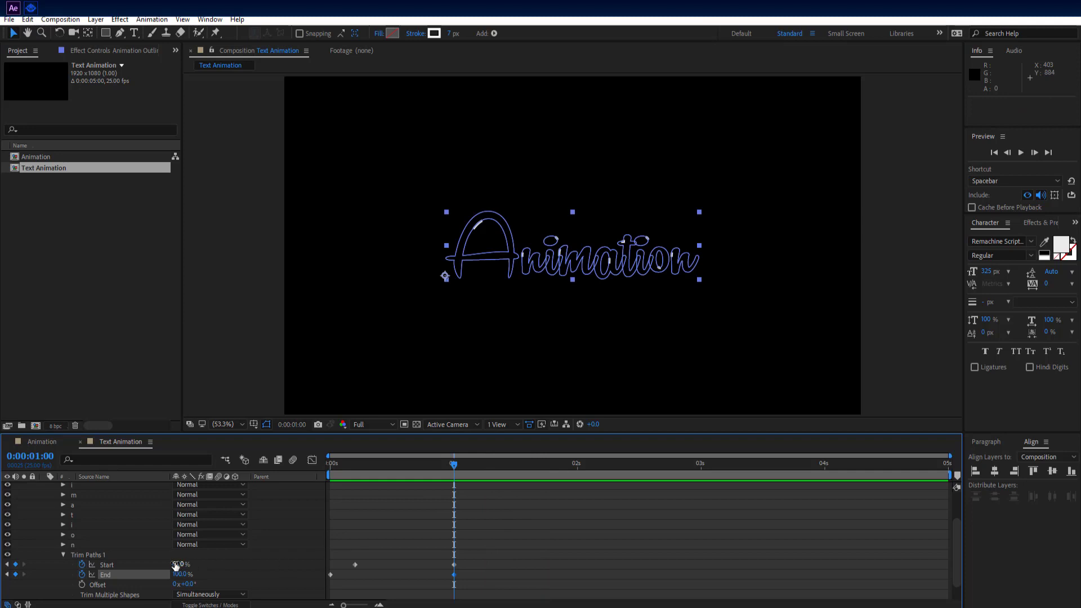
pyautogui.moveTo(175, 568); pyautogui.dragTo(194, 568)
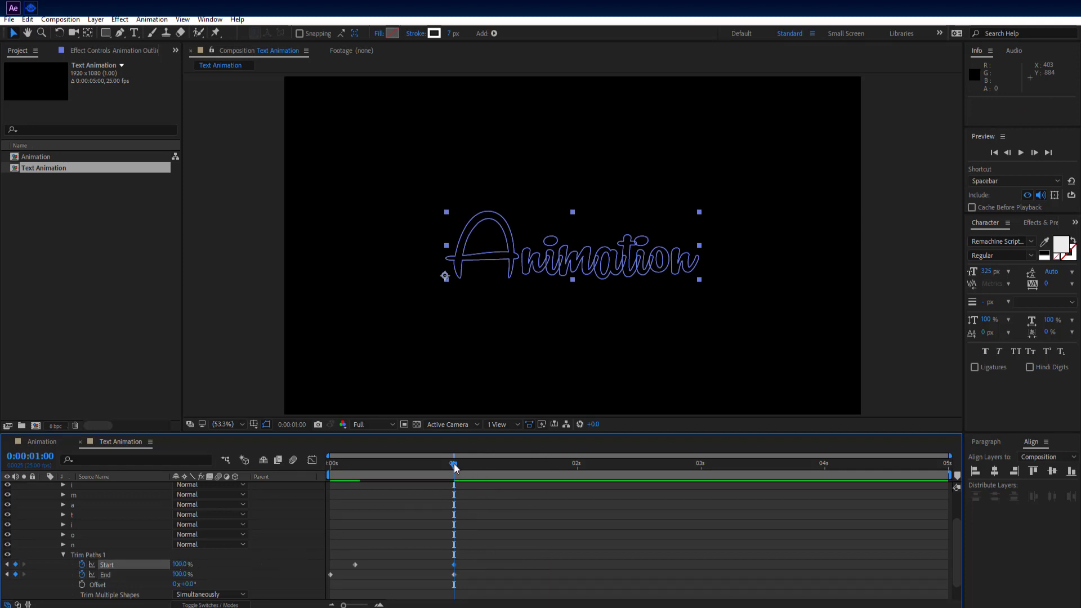
pyautogui.moveTo(456, 468); pyautogui.dragTo(249, 465)
pyautogui.press('space')
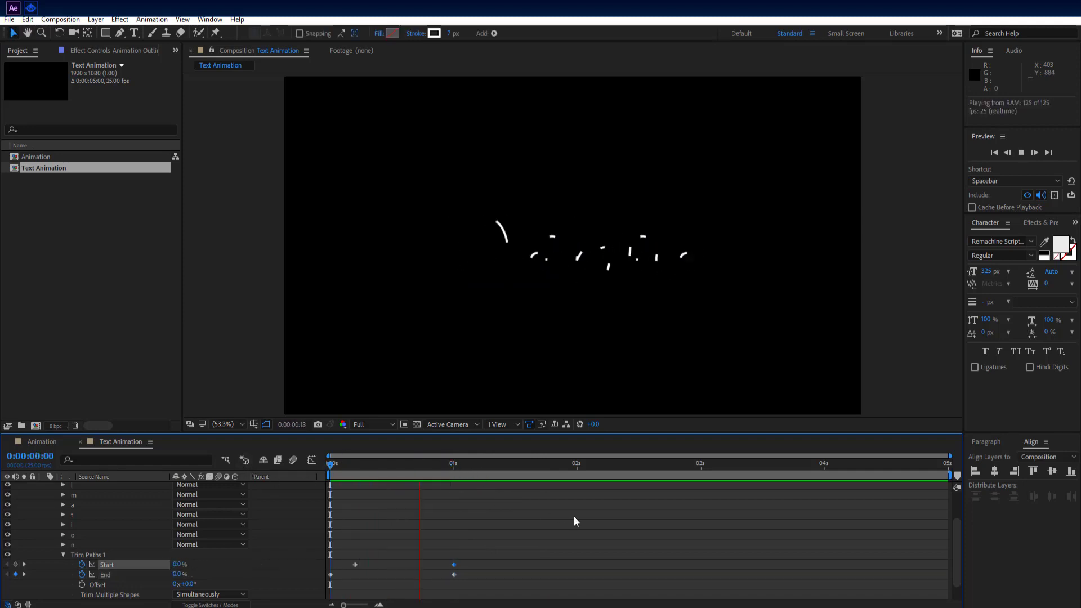
pyautogui.press('space')
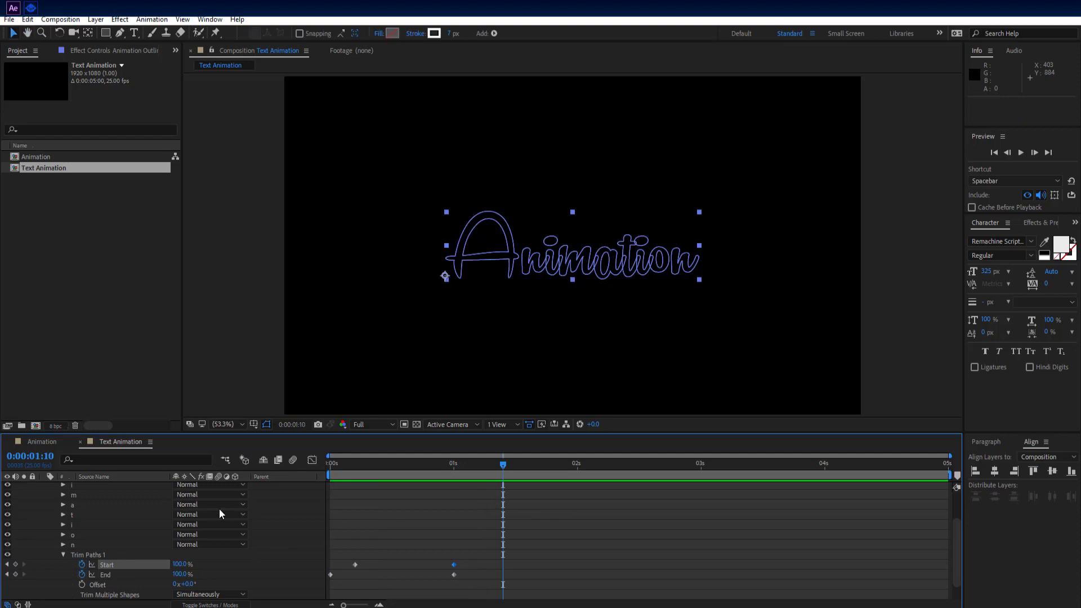
pyautogui.click(64, 555)
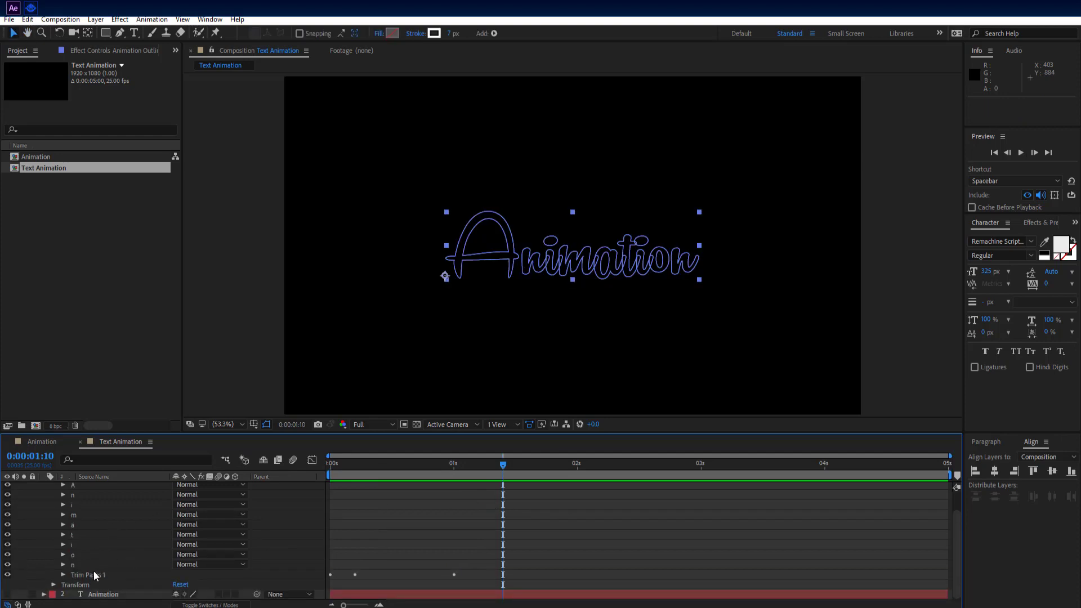
pyautogui.click(63, 574)
pyautogui.moveTo(502, 469); pyautogui.dragTo(577, 472)
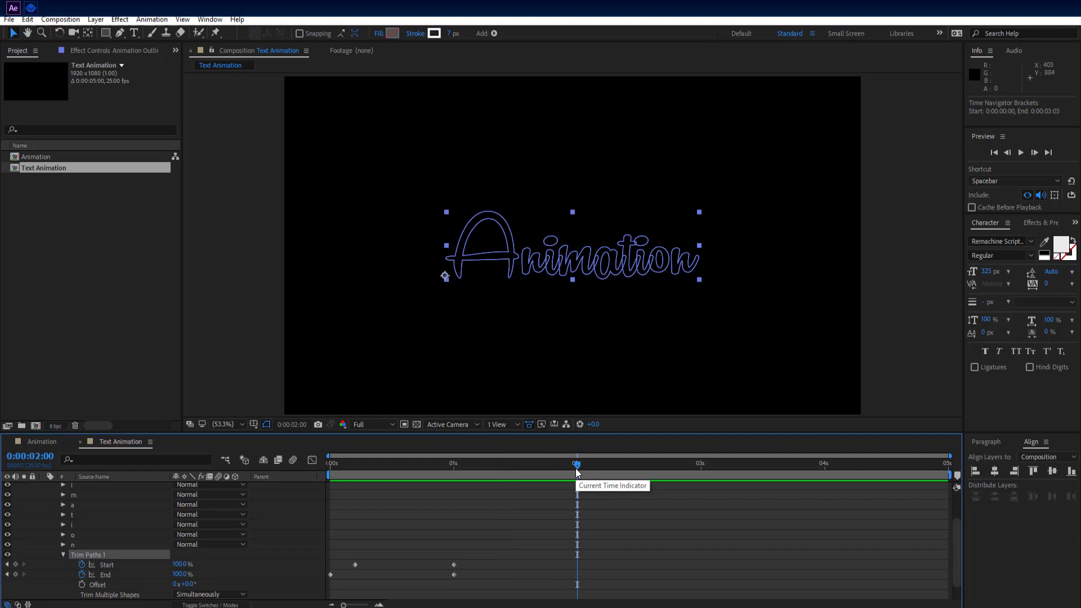
# Paste the 1-second Start and End keyframes again at 2 seconds
pyautogui.moveTo(466, 555); pyautogui.dragTo(450, 580)
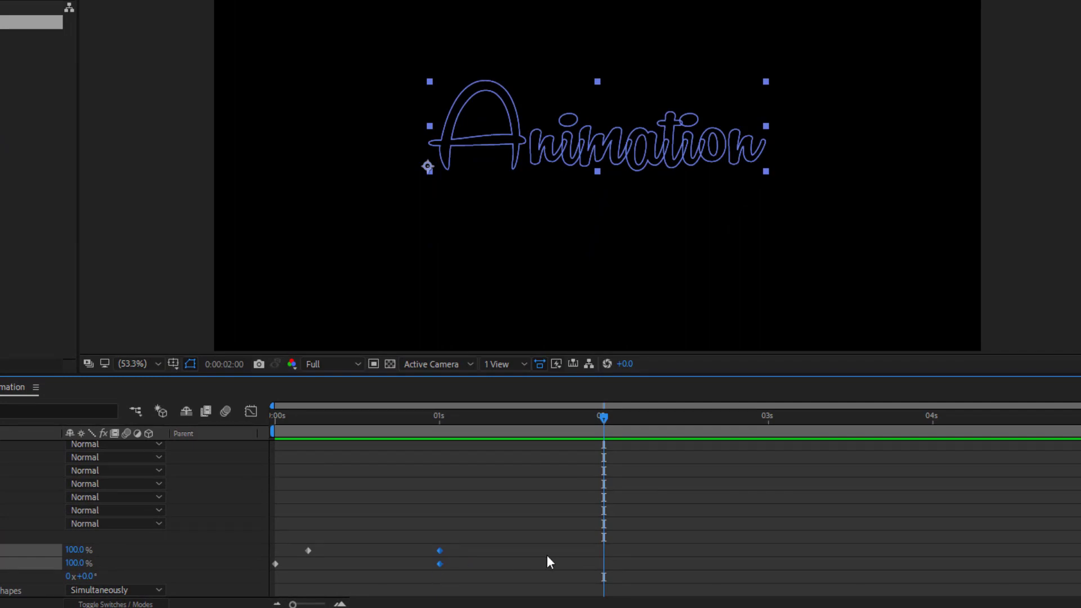
pyautogui.hotkey('ctrl', 'v')
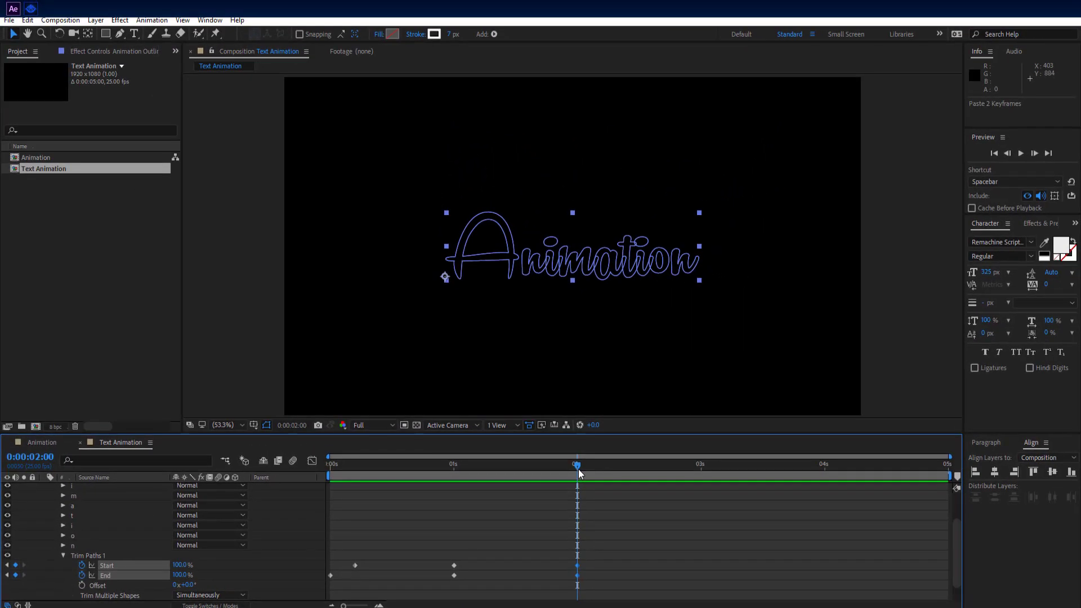
pyautogui.moveTo(343, 605); pyautogui.dragTo(356, 605)
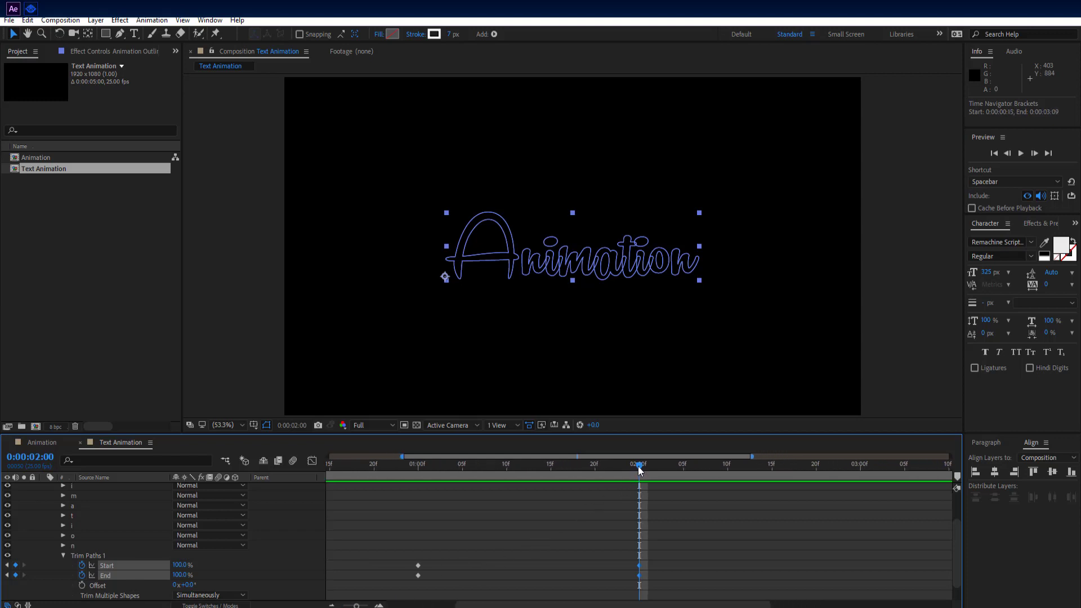
# Copy the opening Start and End keyframes to 0:00:02:12 and preview from the beginning
pyautogui.moveTo(640, 470); pyautogui.dragTo(751, 487)
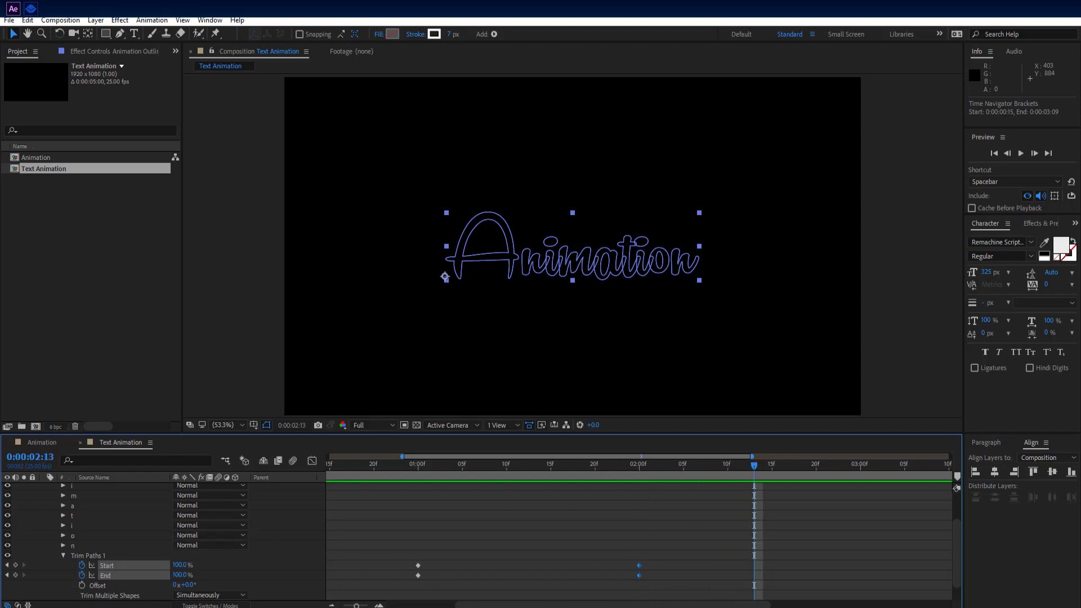
pyautogui.hscroll(-5, 436, 577)
pyautogui.moveTo(410, 552); pyautogui.dragTo(309, 580)
pyautogui.hotkey('ctrl', 'c')
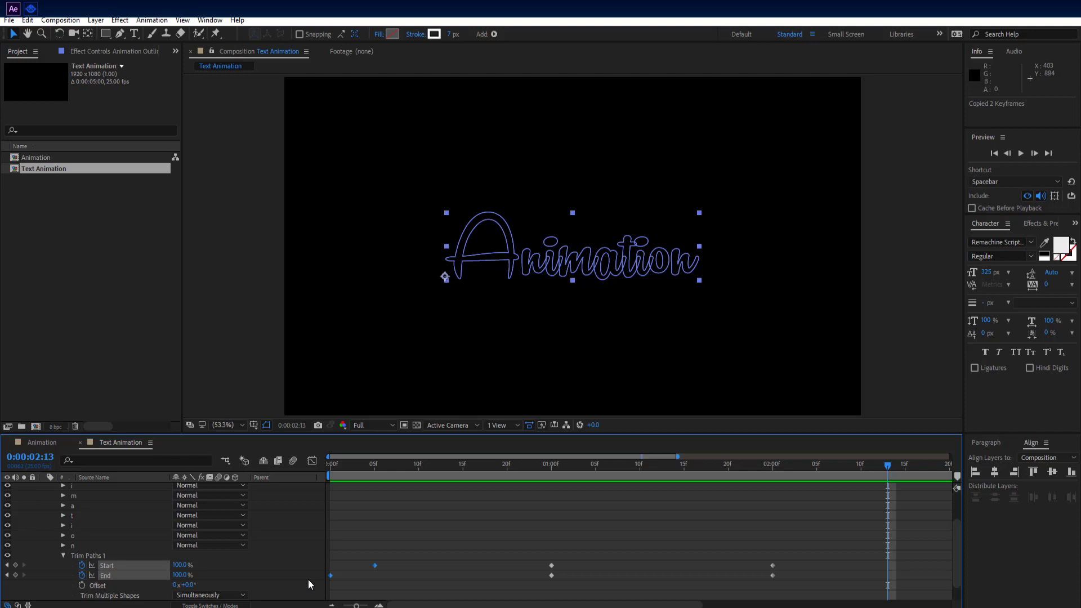
pyautogui.hotkey('ctrl', 'v')
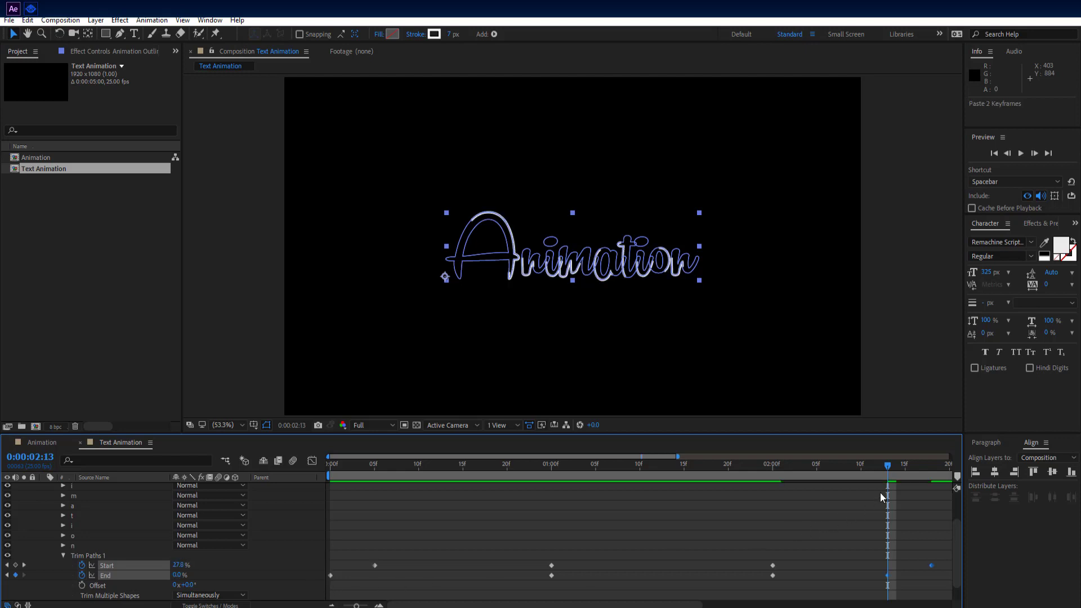
pyautogui.press('Home')
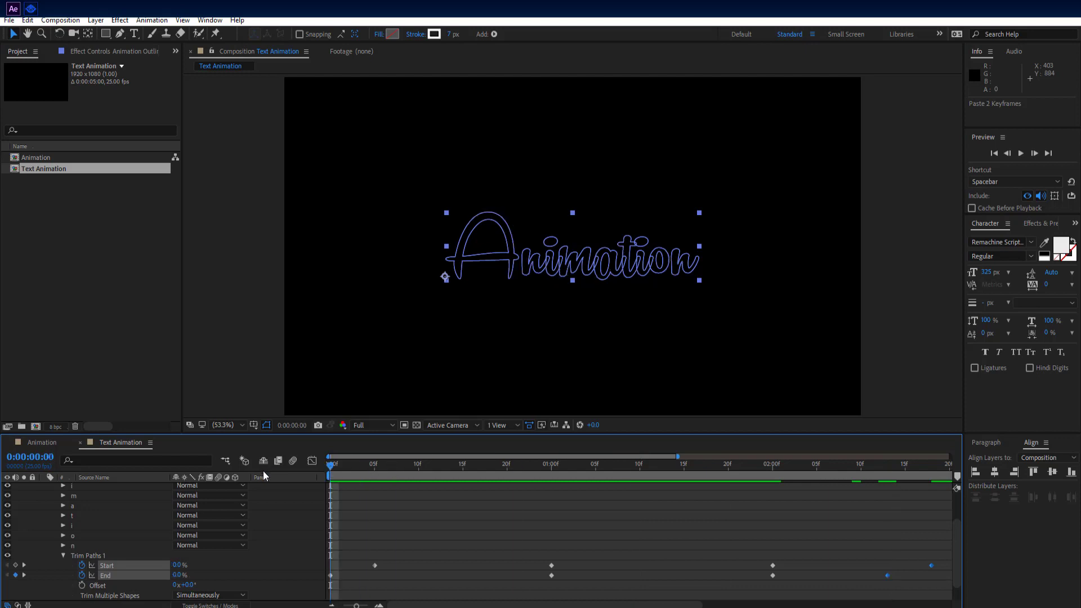
pyautogui.press('space')
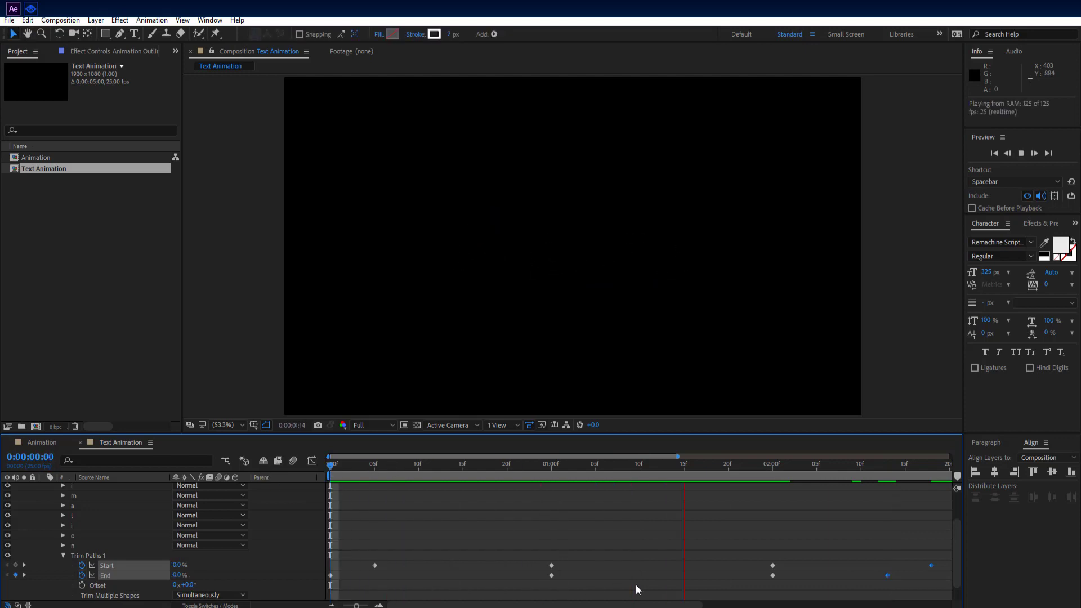
pyautogui.press('space')
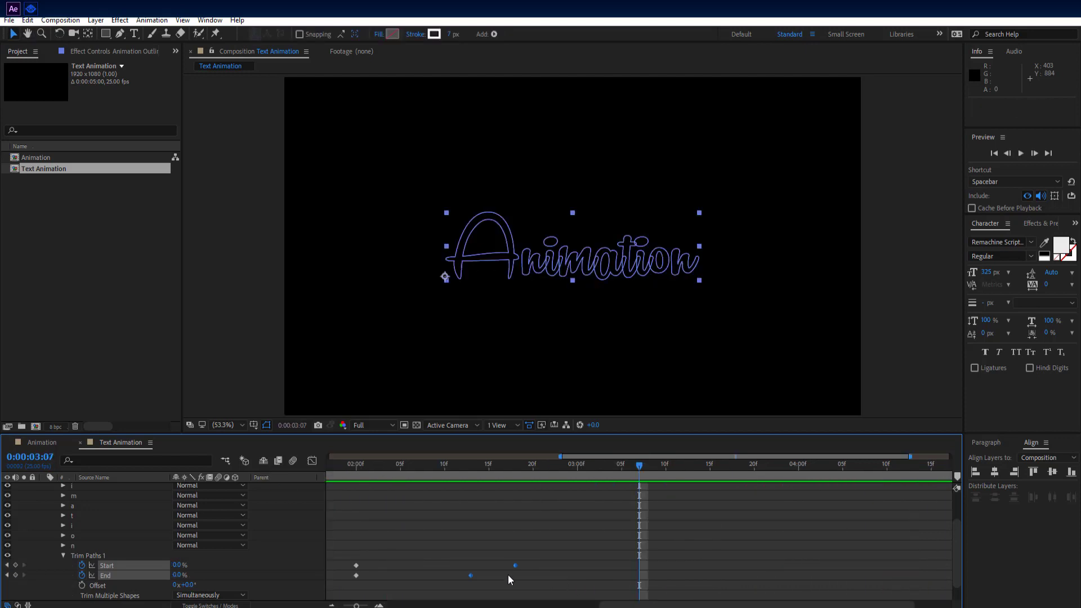
pyautogui.moveTo(596, 606); pyautogui.dragTo(383, 607)
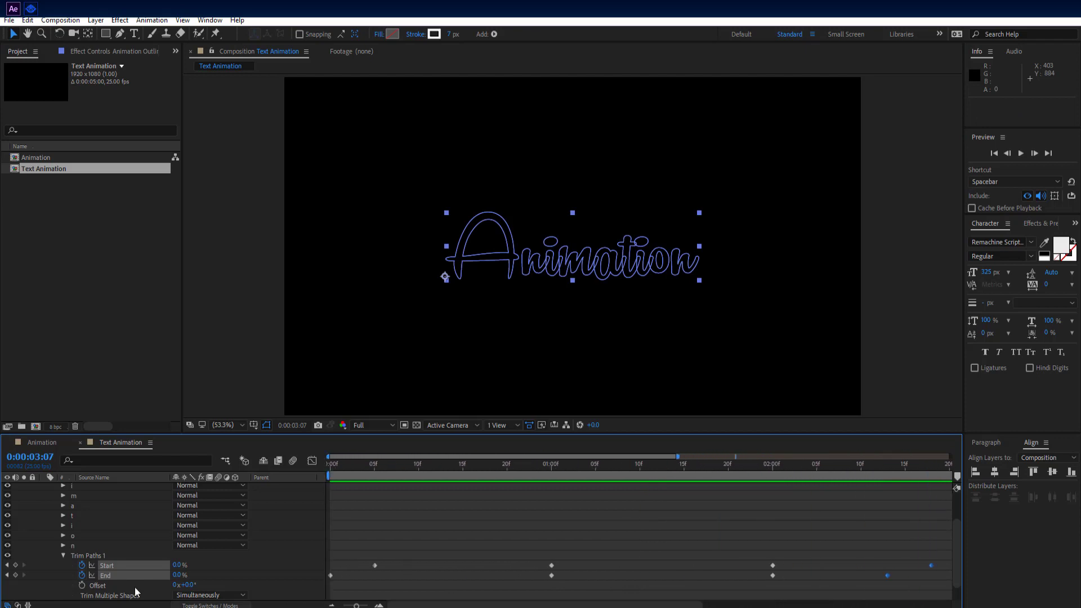
# Duplicate Animation Outlines twice, order the layers Outlines, Outlines 2, Outlines 3, and preview
pyautogui.click(62, 555)
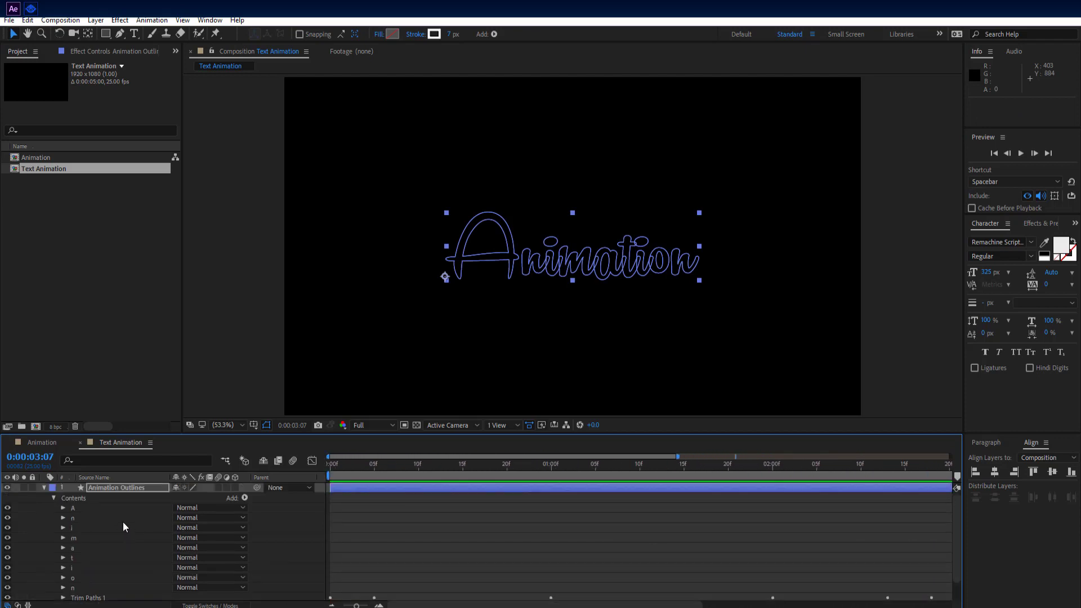
pyautogui.click(44, 488)
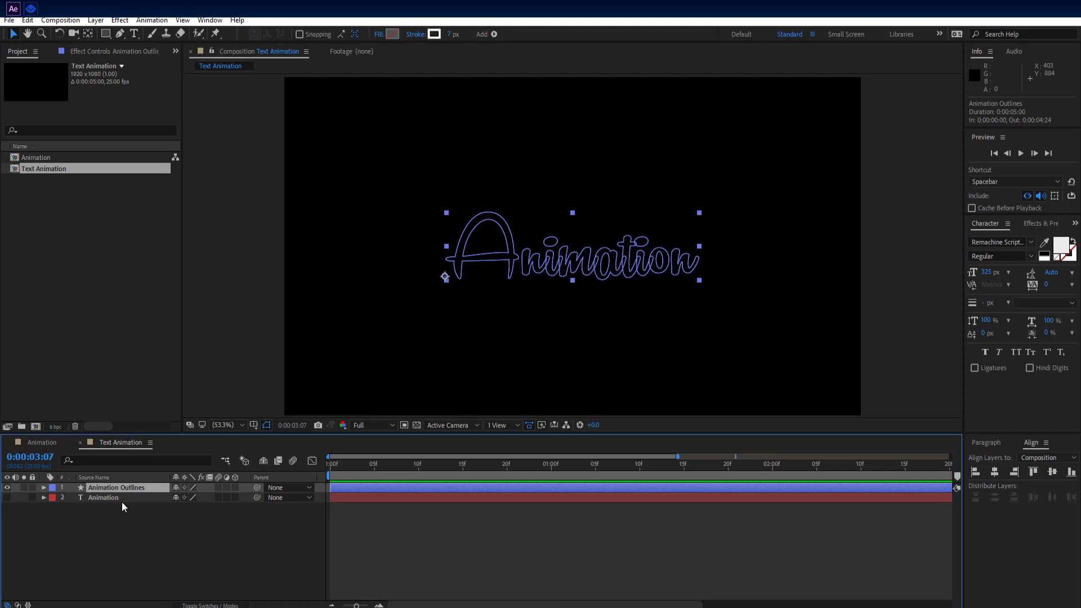
pyautogui.hotkey('ctrl', 'd')
pyautogui.hotkey('ctrl', 'd')
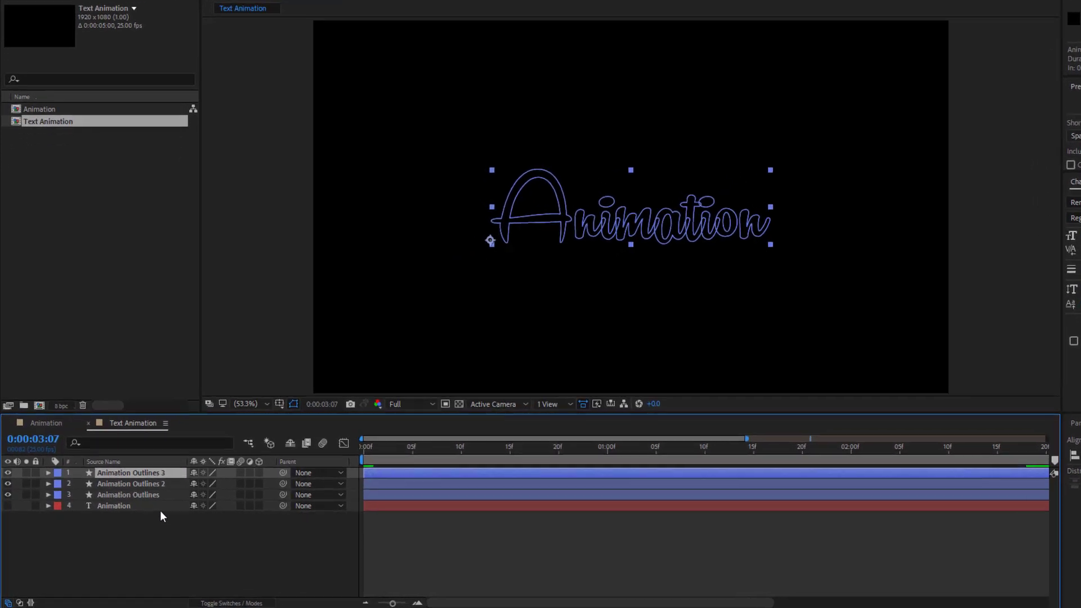
pyautogui.moveTo(168, 472); pyautogui.dragTo(174, 491)
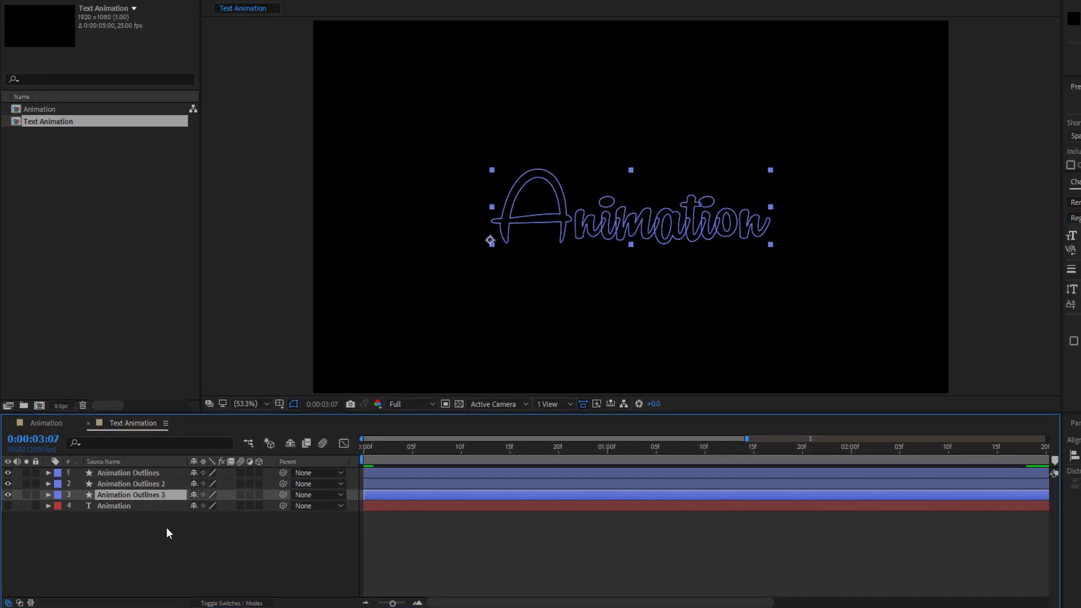
pyautogui.click(177, 520)
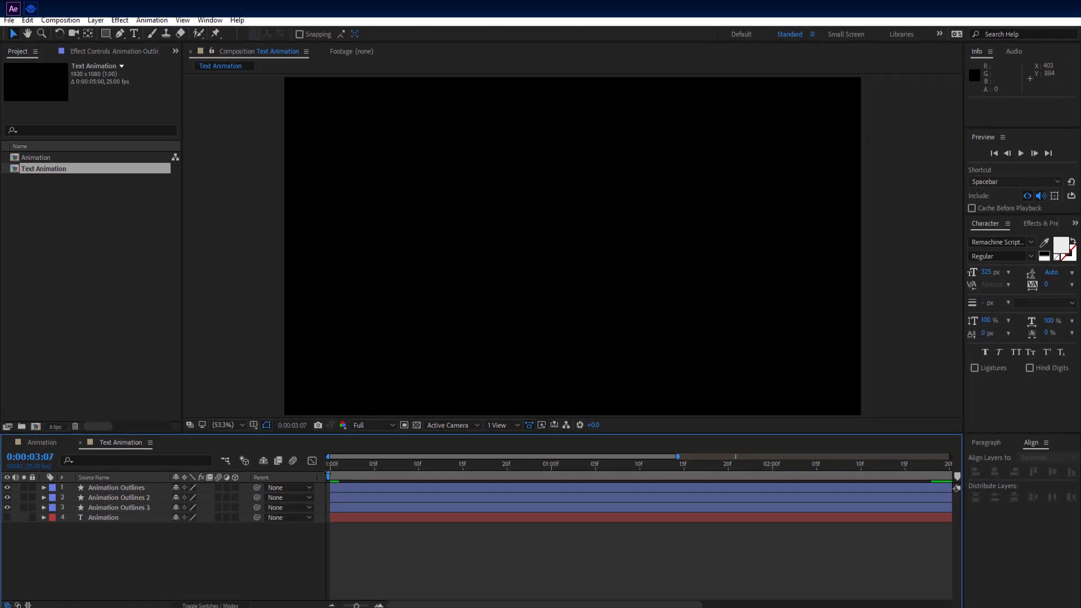
pyautogui.moveTo(337, 470); pyautogui.dragTo(319, 468)
pyautogui.press('space')
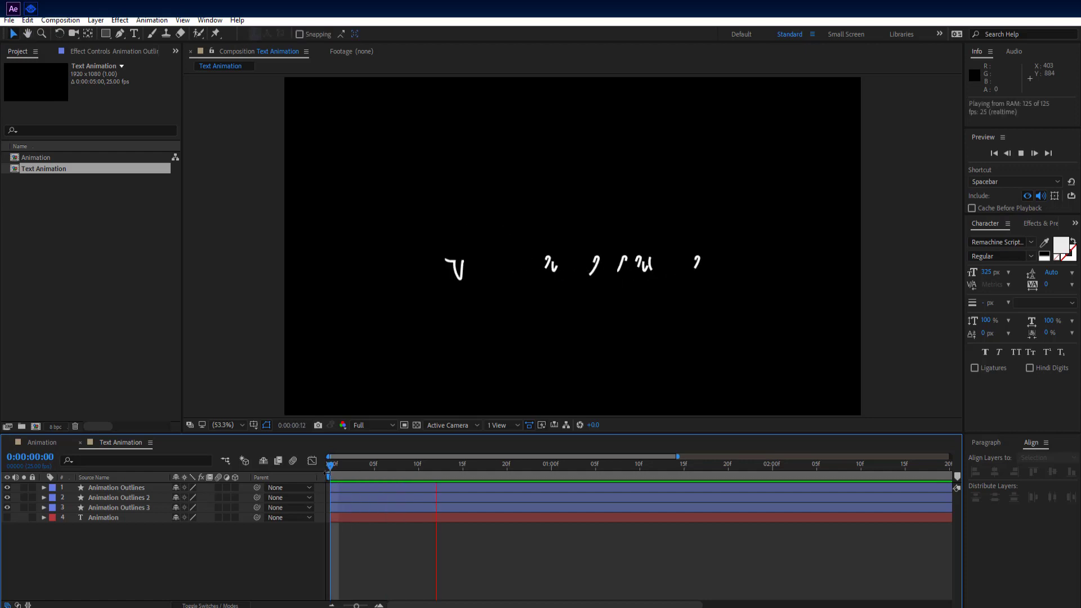
# Set the Animation Outlines 3 stroke colour to blue 1896F7
pyautogui.click(112, 506)
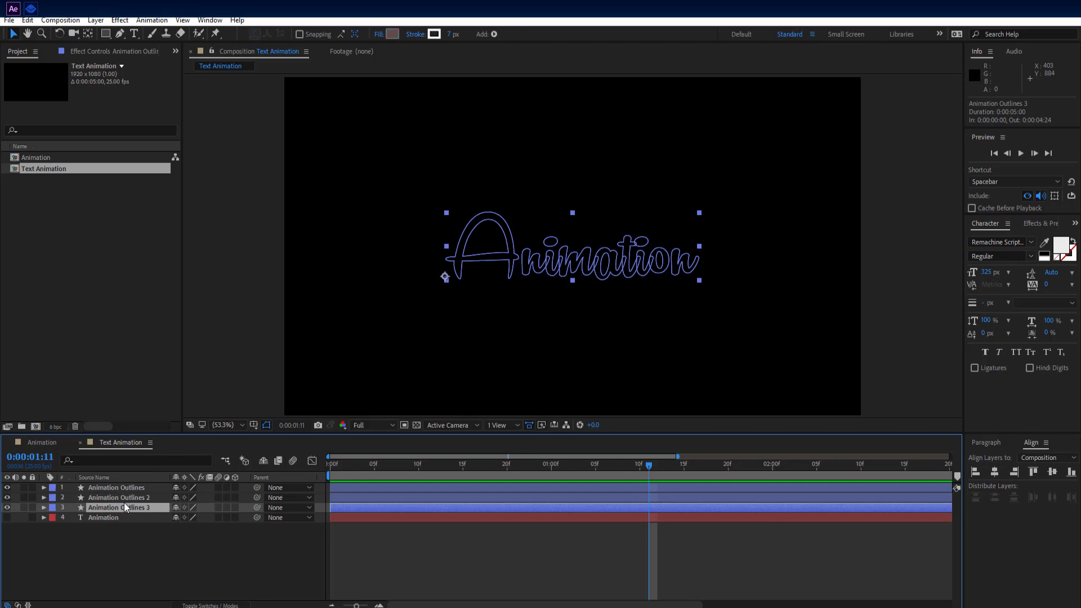
pyautogui.click(434, 34)
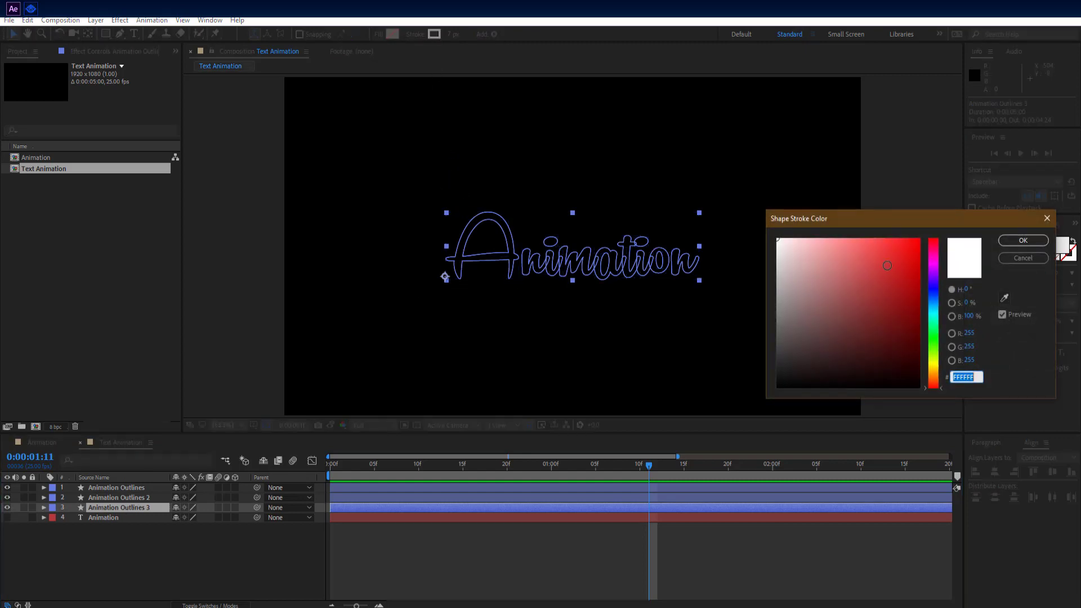
pyautogui.click(934, 304)
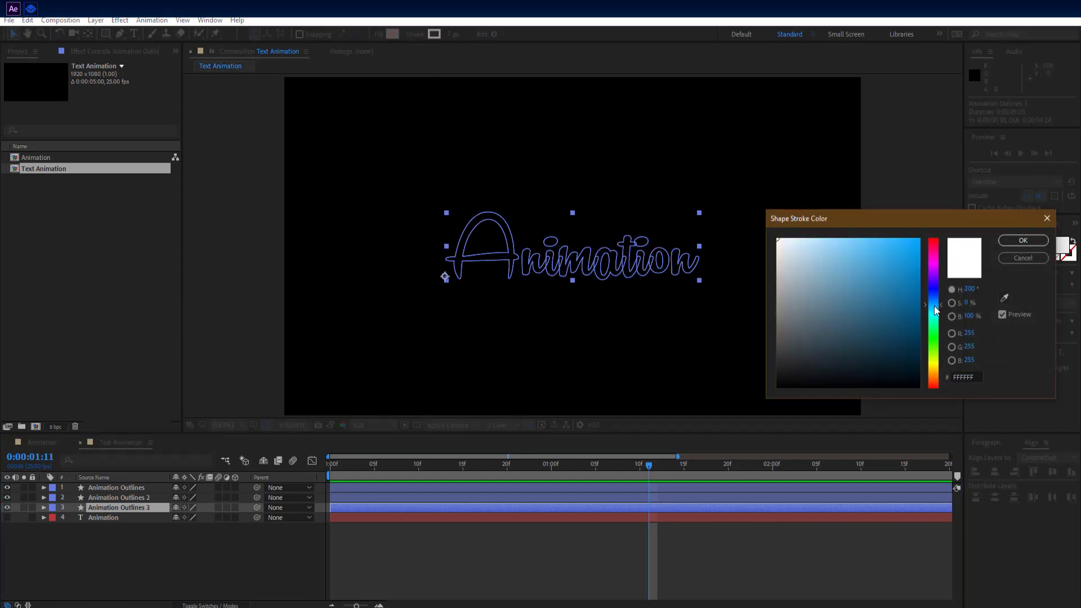
pyautogui.click(934, 303)
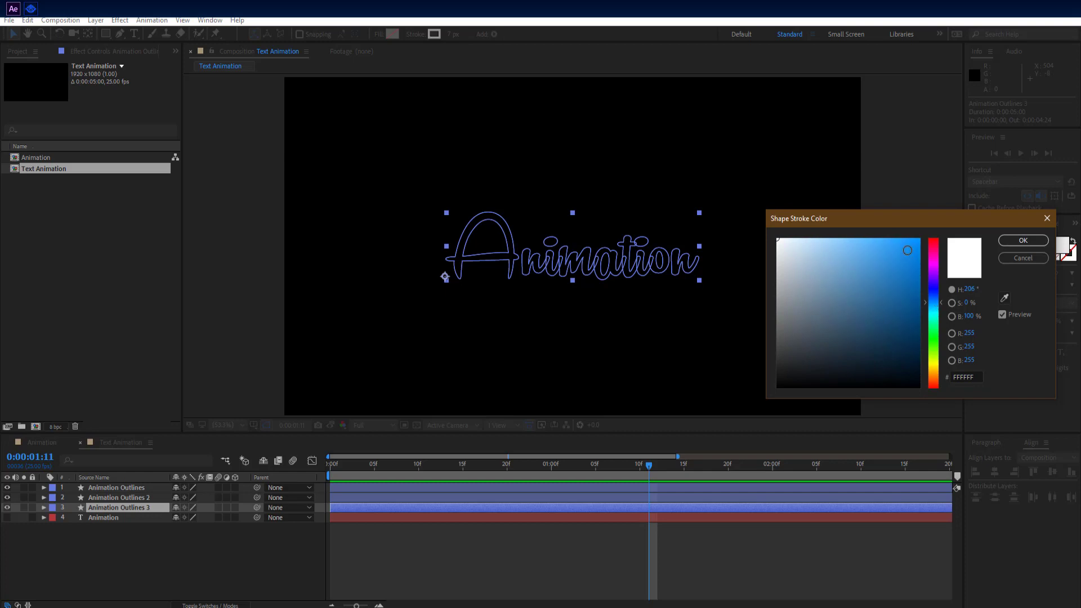
pyautogui.click(906, 243)
pyautogui.click(1023, 240)
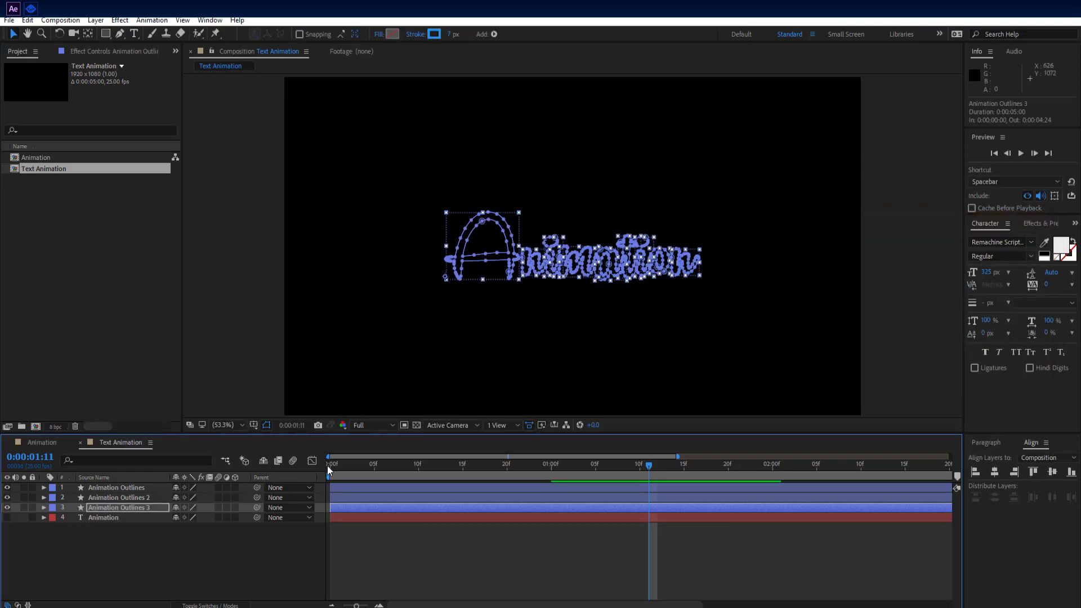
# Set the Animation Outlines 2 stroke colour to red FD4A4A, then deselect all layers
pyautogui.click(146, 498)
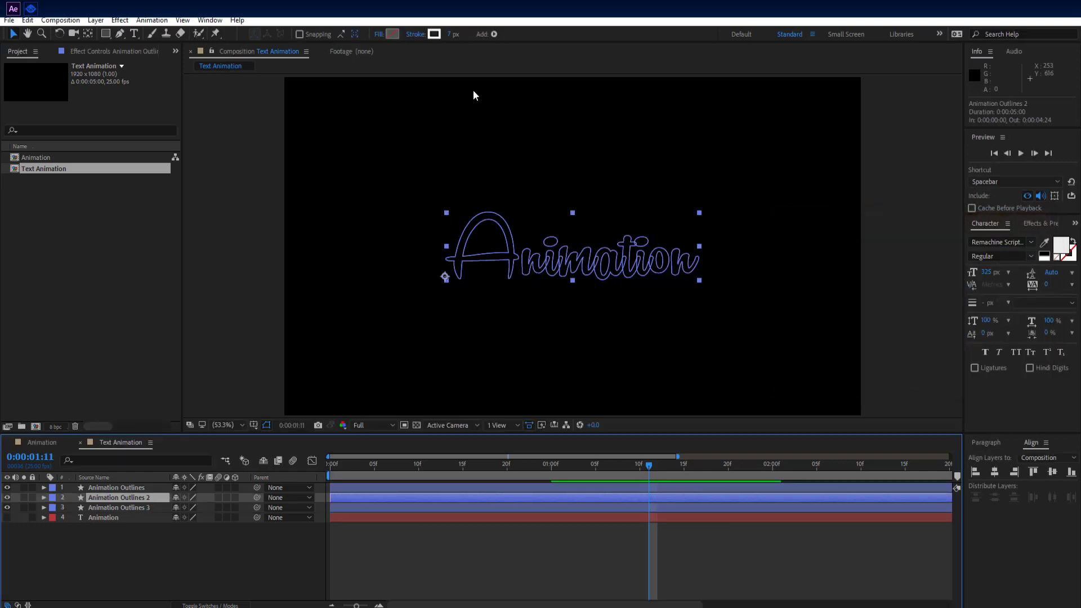
pyautogui.click(438, 36)
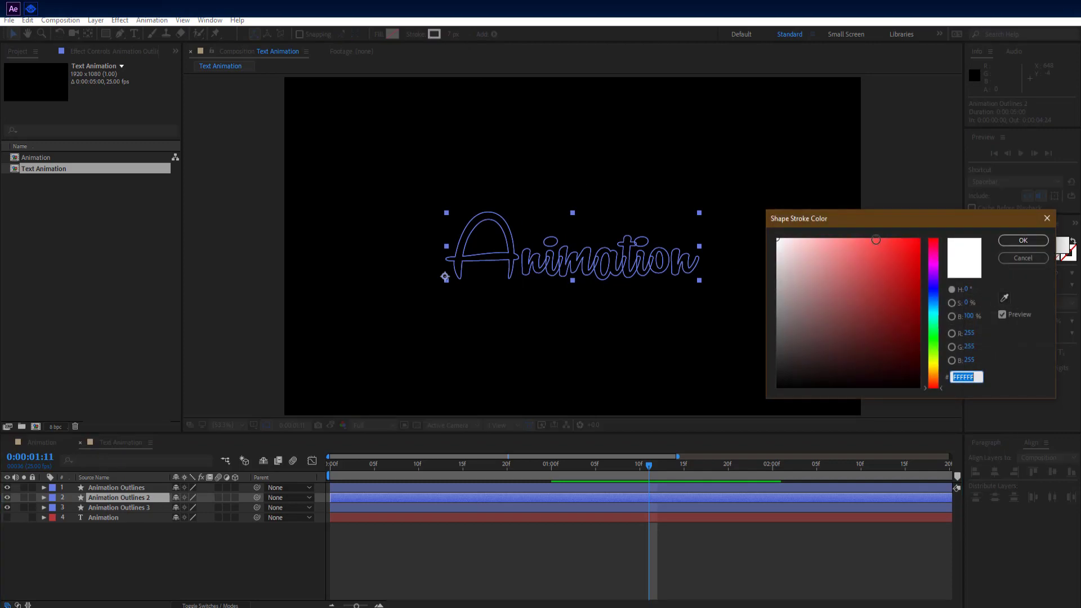
pyautogui.moveTo(876, 240); pyautogui.dragTo(881, 240)
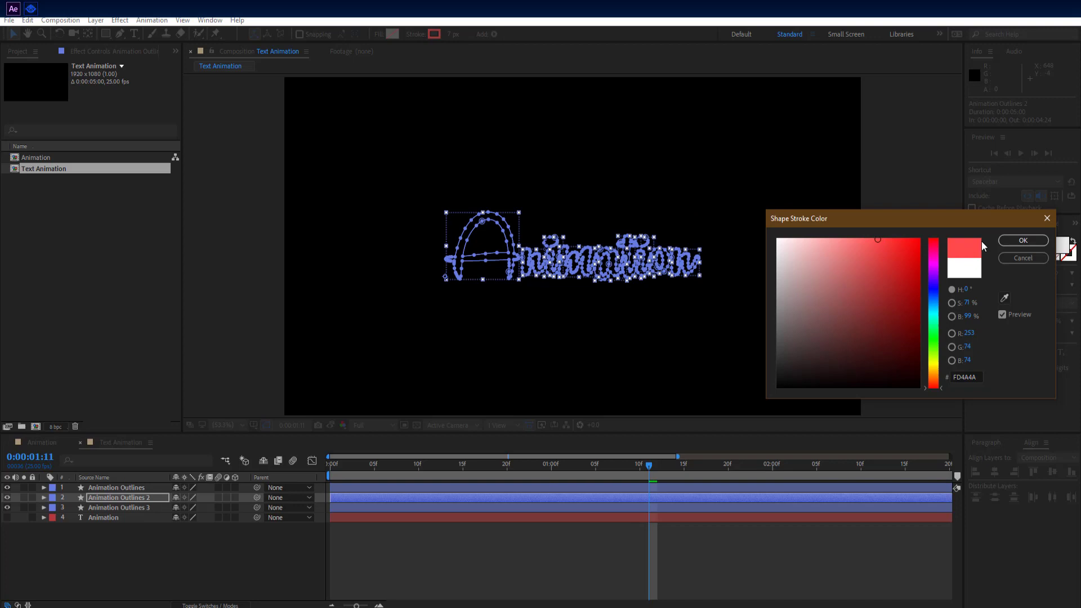
pyautogui.click(1023, 240)
pyautogui.click(143, 486)
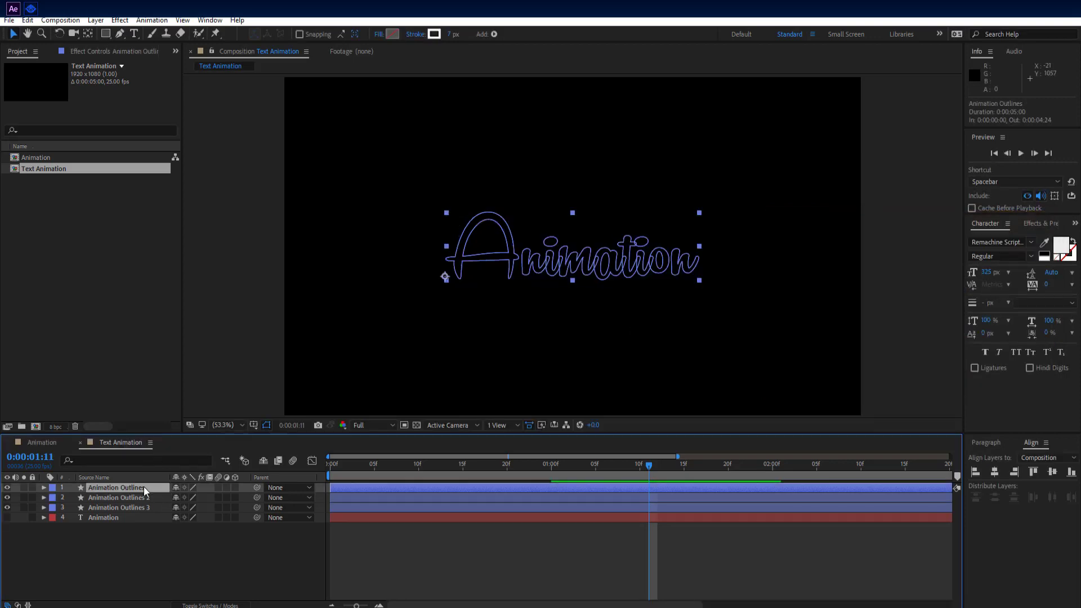
pyautogui.click(198, 575)
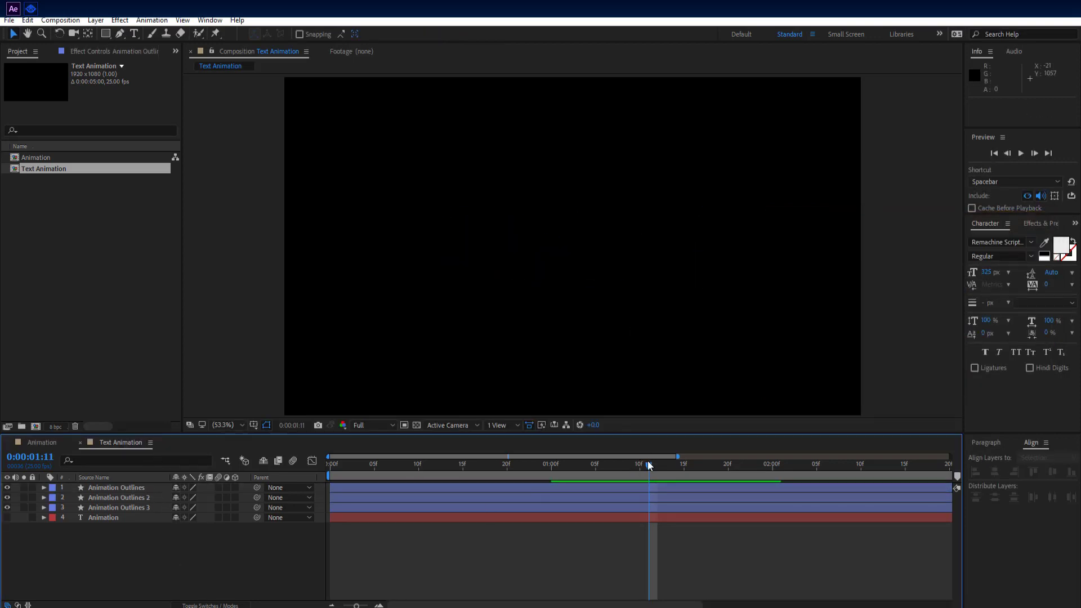
# Delay Animation Outlines 2 by a few frames and Outlines 3 to about frame 7, then preview
pyautogui.moveTo(649, 465); pyautogui.dragTo(347, 465)
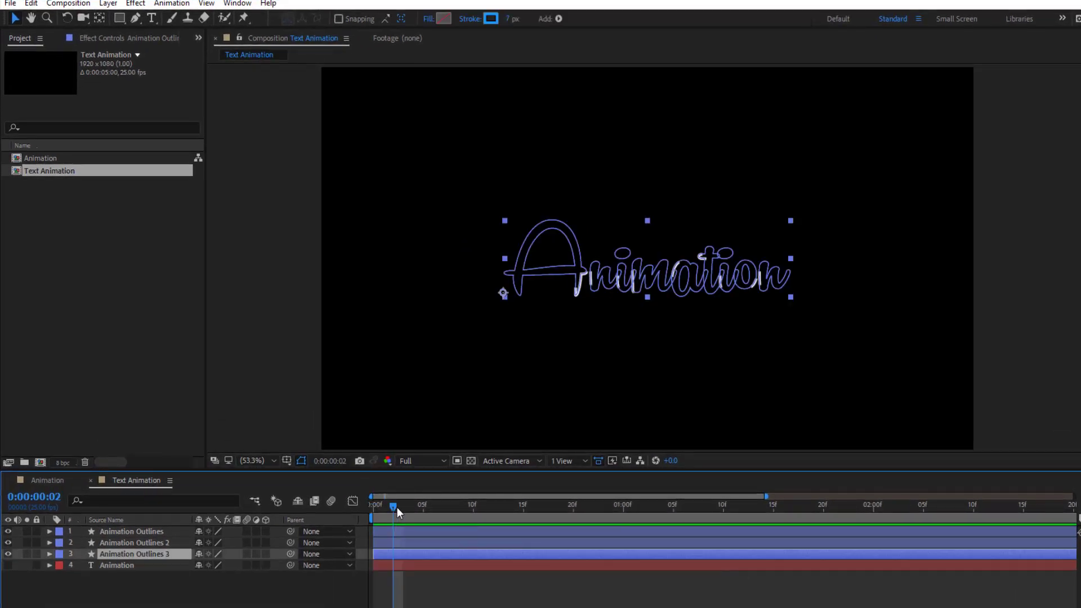
pyautogui.moveTo(397, 511); pyautogui.dragTo(447, 547)
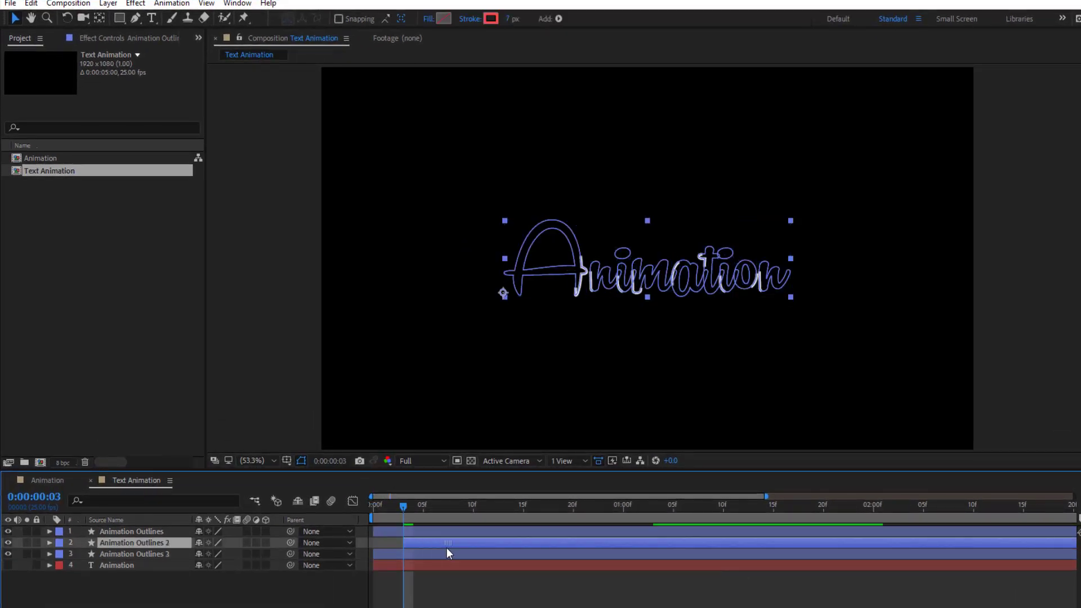
pyautogui.moveTo(407, 511); pyautogui.dragTo(433, 513)
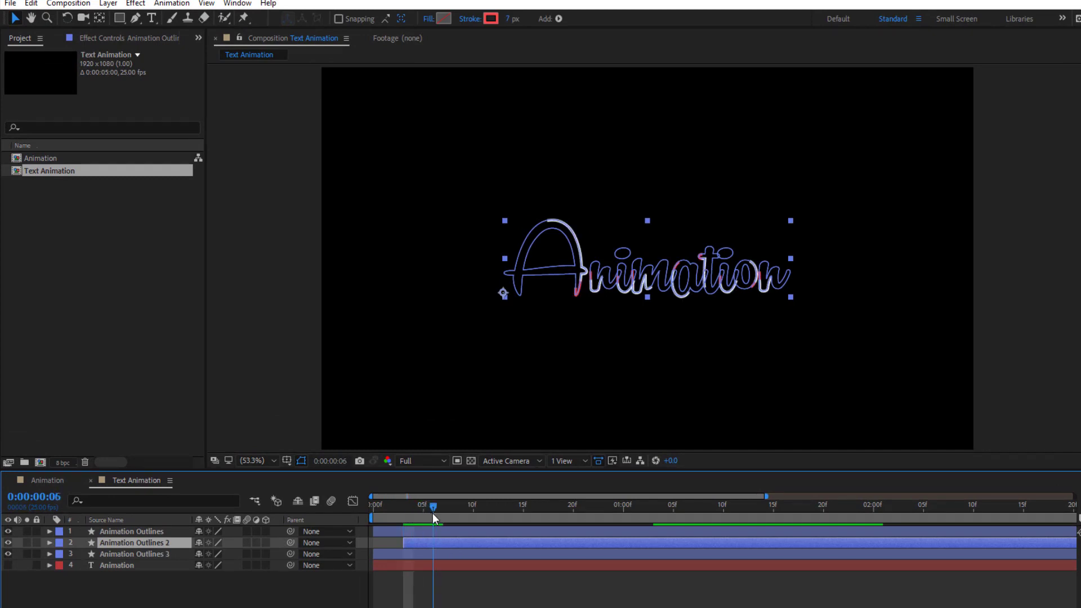
pyautogui.click(439, 513)
pyautogui.moveTo(451, 553); pyautogui.dragTo(517, 559)
pyautogui.press('space')
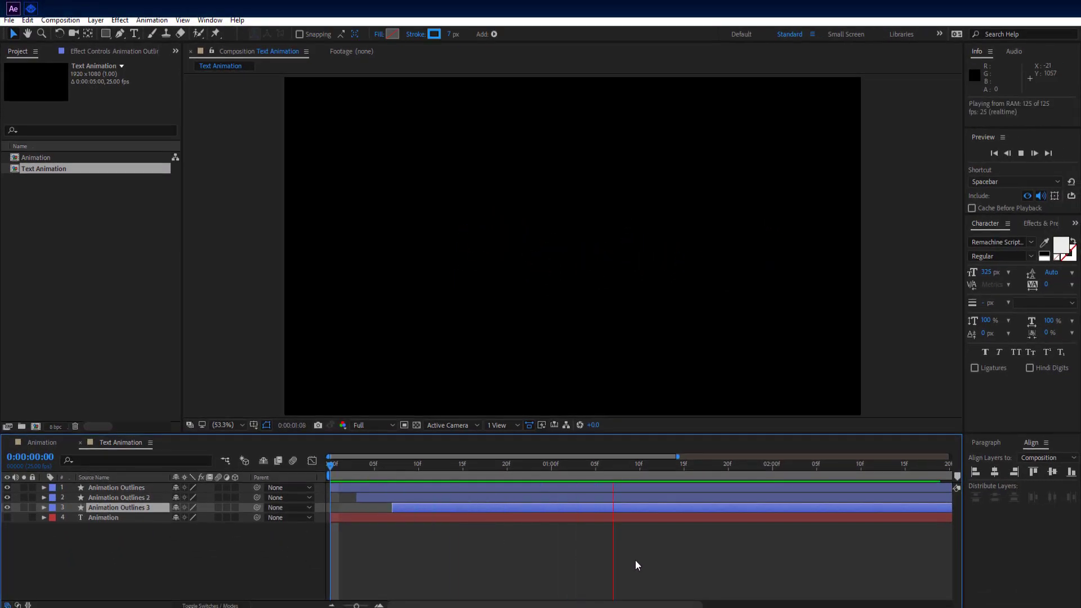
pyautogui.press('space')
pyautogui.moveTo(696, 473); pyautogui.dragTo(547, 474)
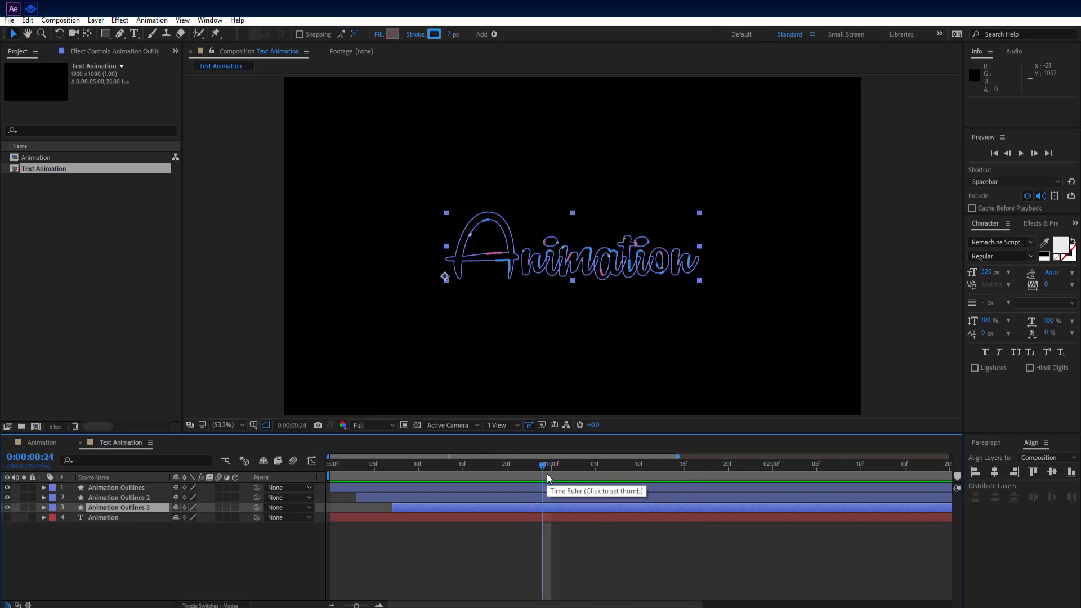
pyautogui.keyDown('shift'); pyautogui.click(146, 487); pyautogui.keyUp('shift')
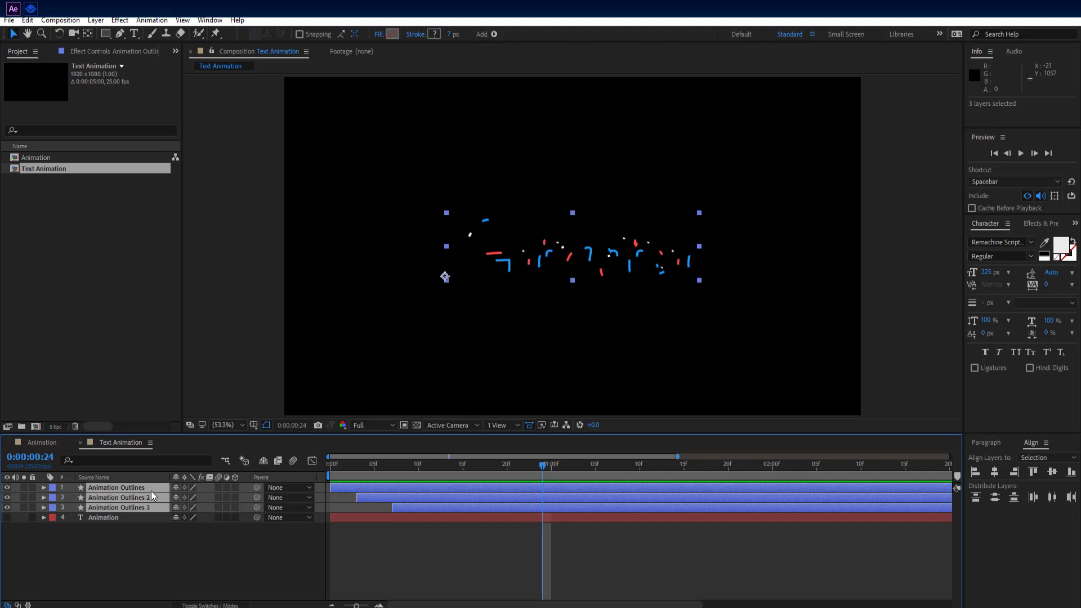
# Reveal the Trim Paths keyframes of all three outline layers with U, then scrub to frame 14
pyautogui.press('u')
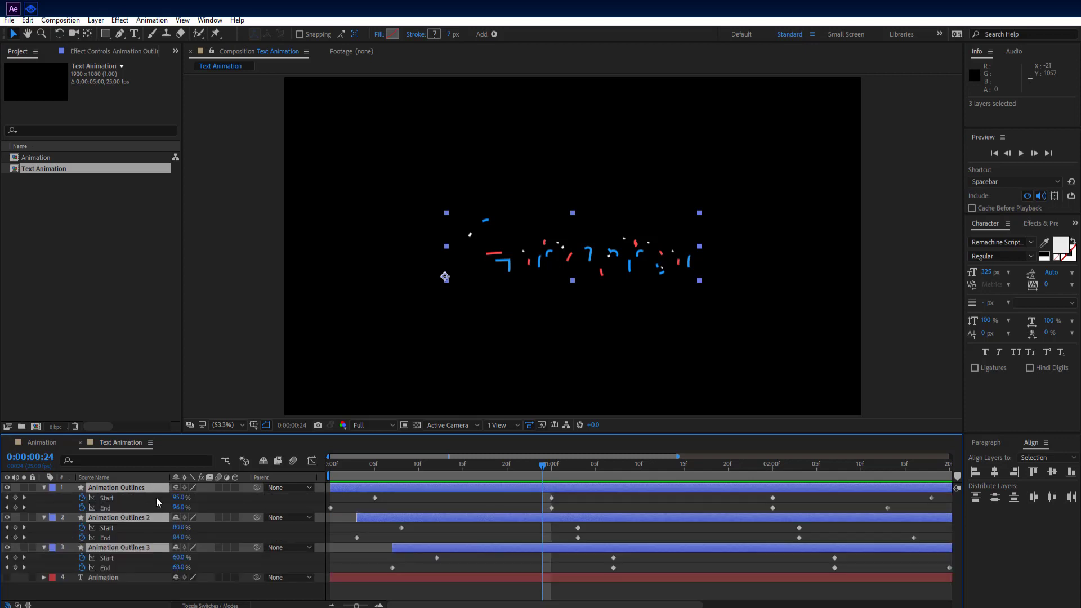
pyautogui.click(140, 575)
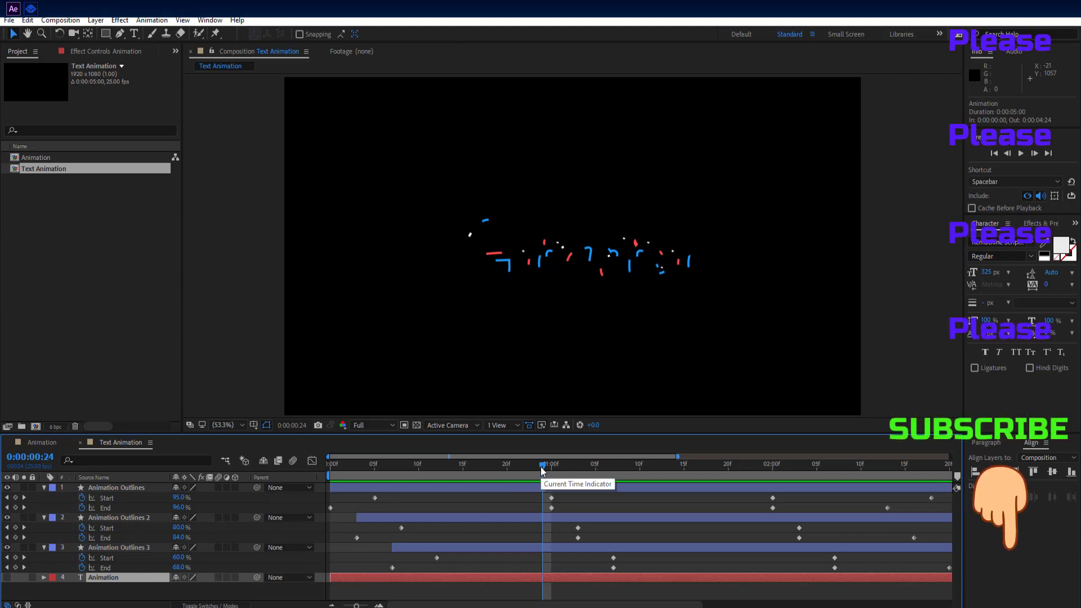
pyautogui.moveTo(541, 467); pyautogui.dragTo(452, 478)
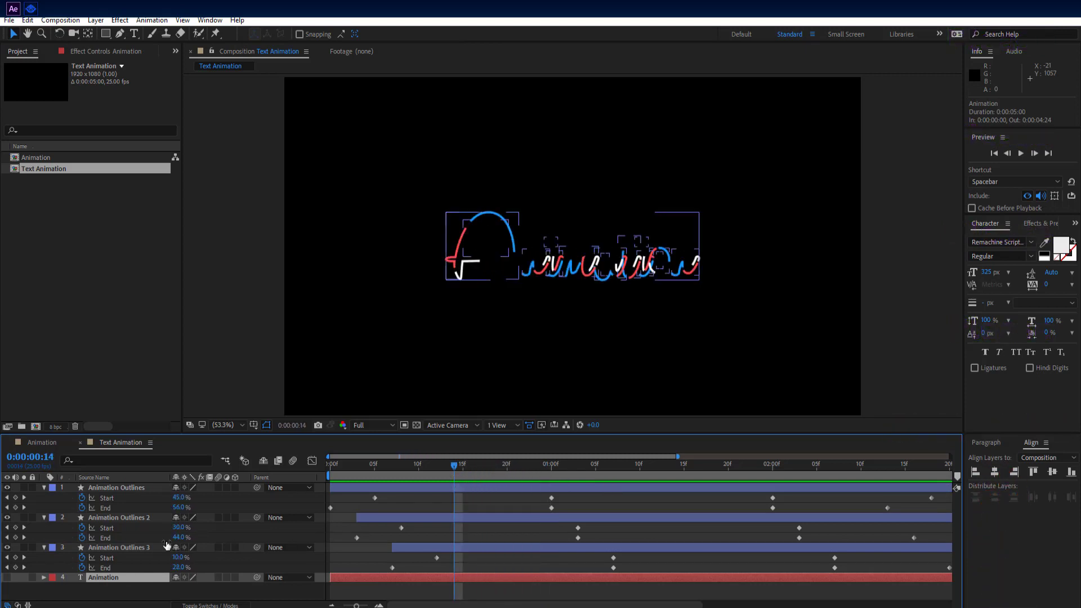
# Keyframe the Animation text's Opacity from 0% at frame 14 to 100% at frame 22
pyautogui.click(135, 567)
pyautogui.click(119, 579)
pyautogui.press('t')
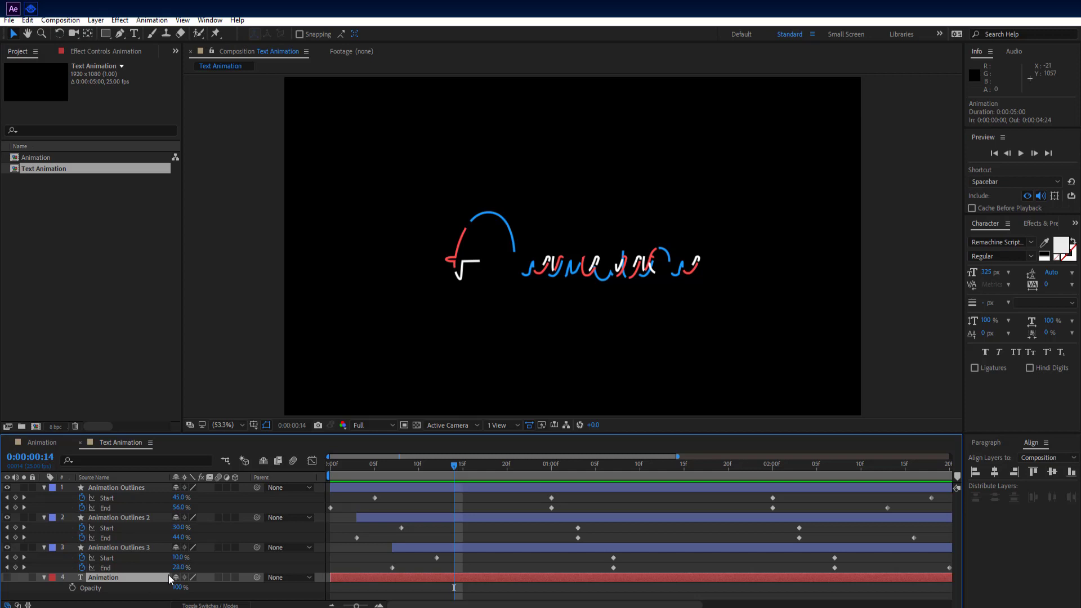
pyautogui.click(72, 588)
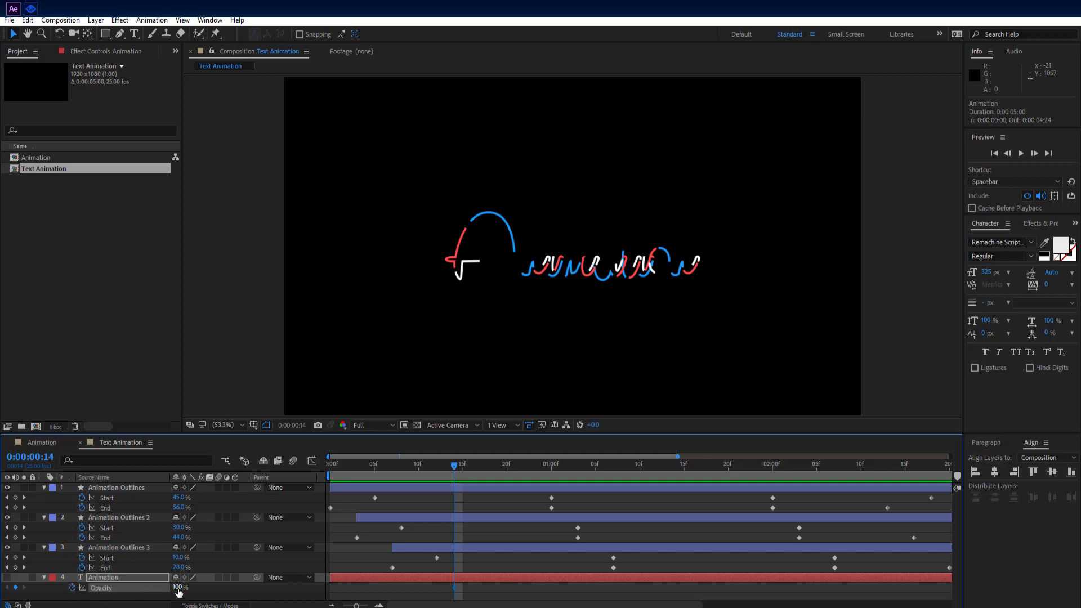
pyautogui.write('0')
pyautogui.press('Return')
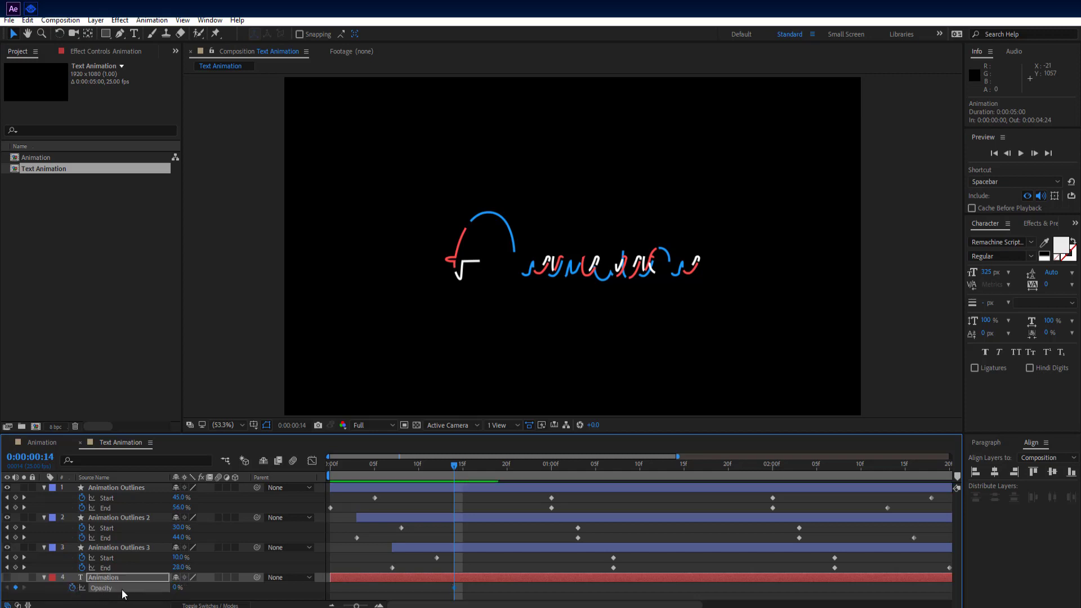
pyautogui.moveTo(456, 470); pyautogui.dragTo(528, 476)
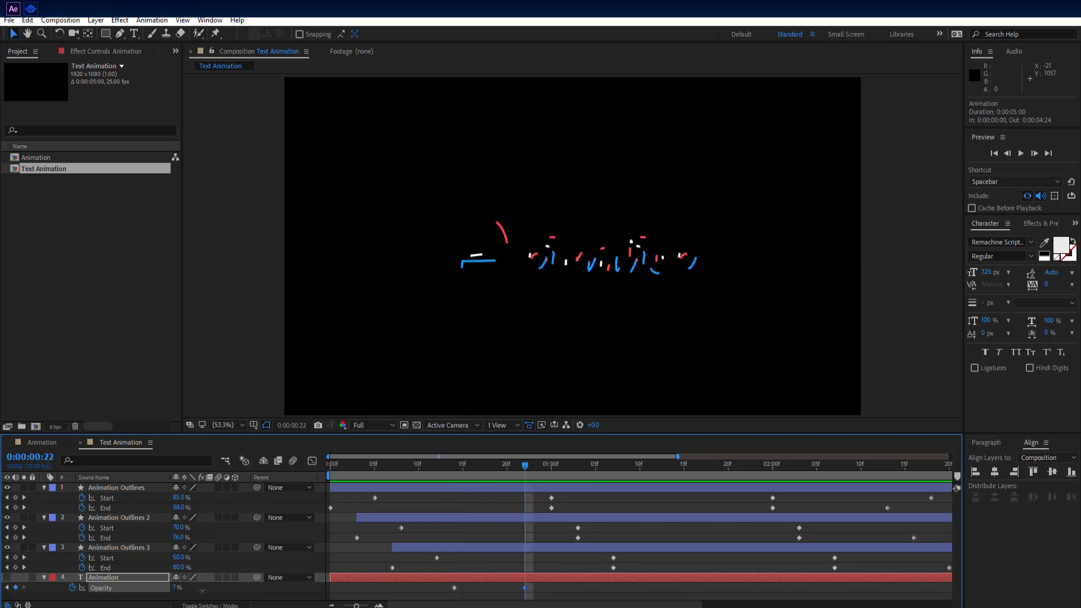
pyautogui.moveTo(203, 591); pyautogui.dragTo(569, 598)
# Preview, then add a text Opacity keyframe of 0% at 2:18 for the fade-out
pyautogui.press('space')
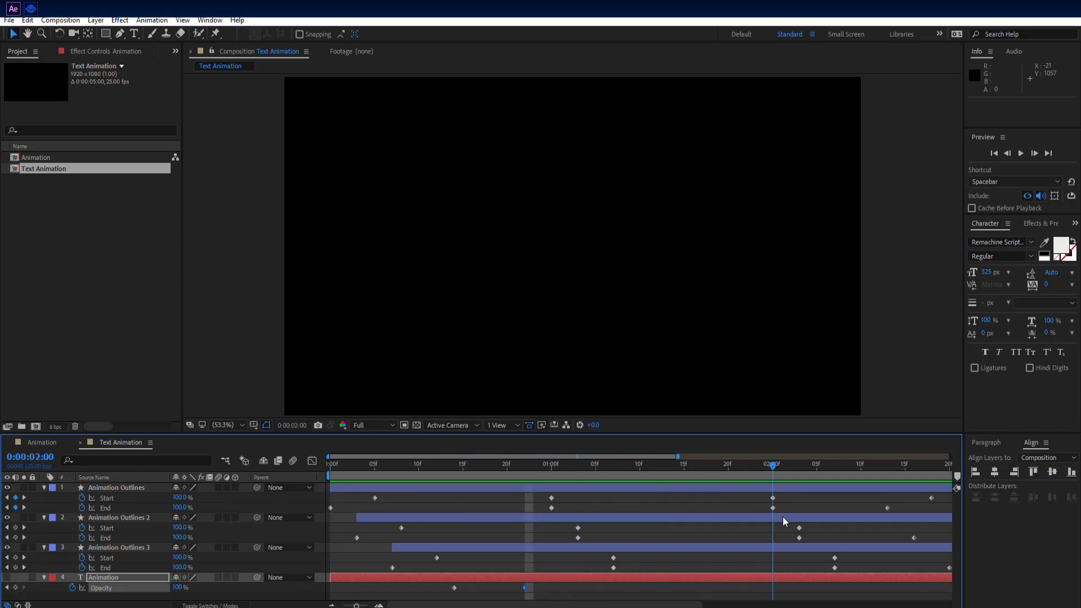
pyautogui.press('space')
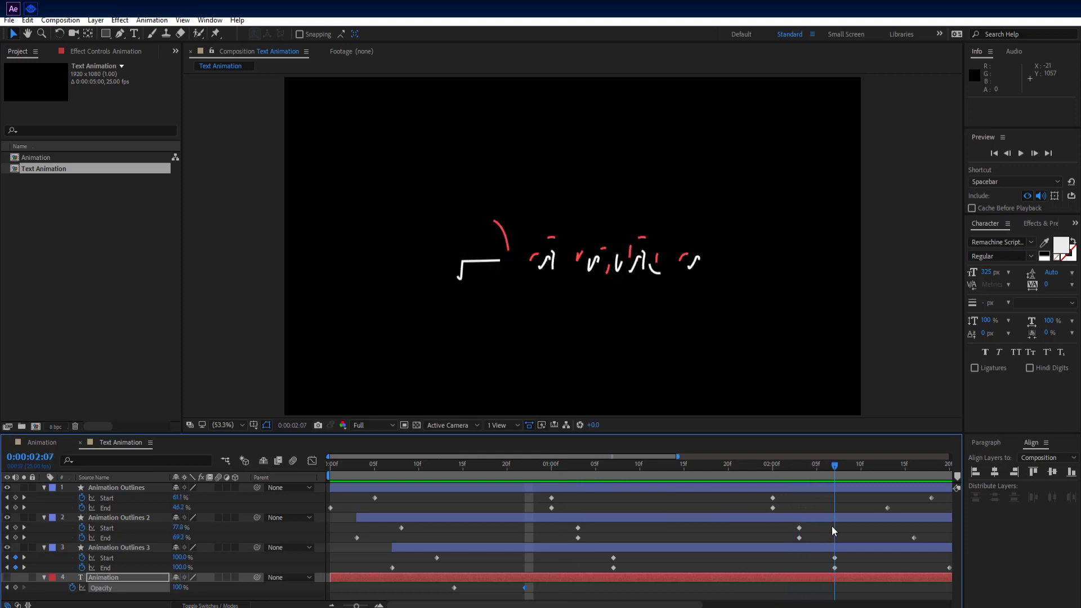
pyautogui.moveTo(833, 531); pyautogui.dragTo(851, 532)
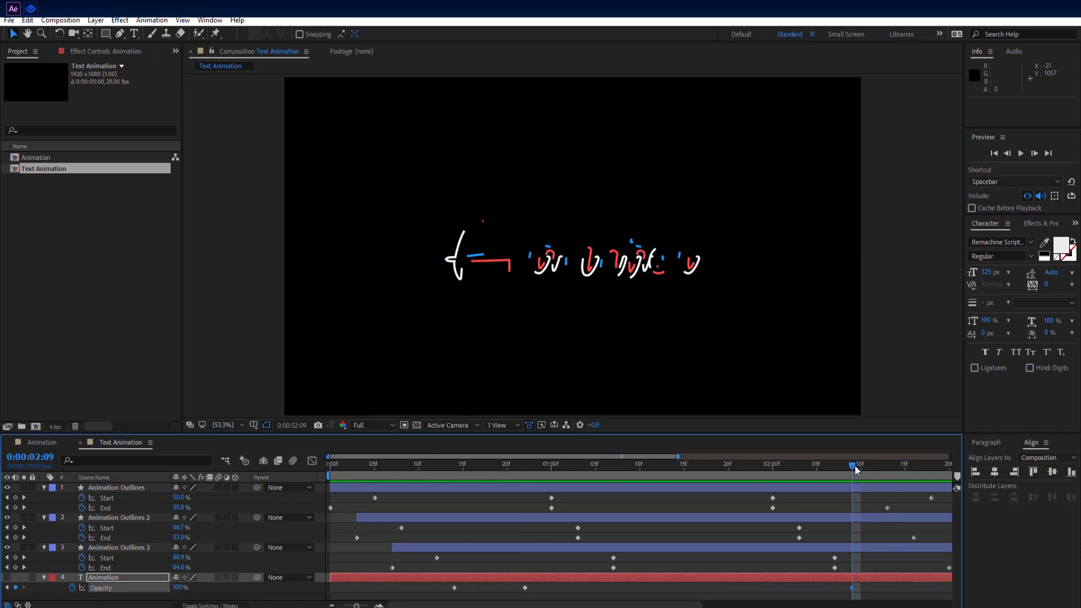
pyautogui.moveTo(855, 465); pyautogui.dragTo(933, 483)
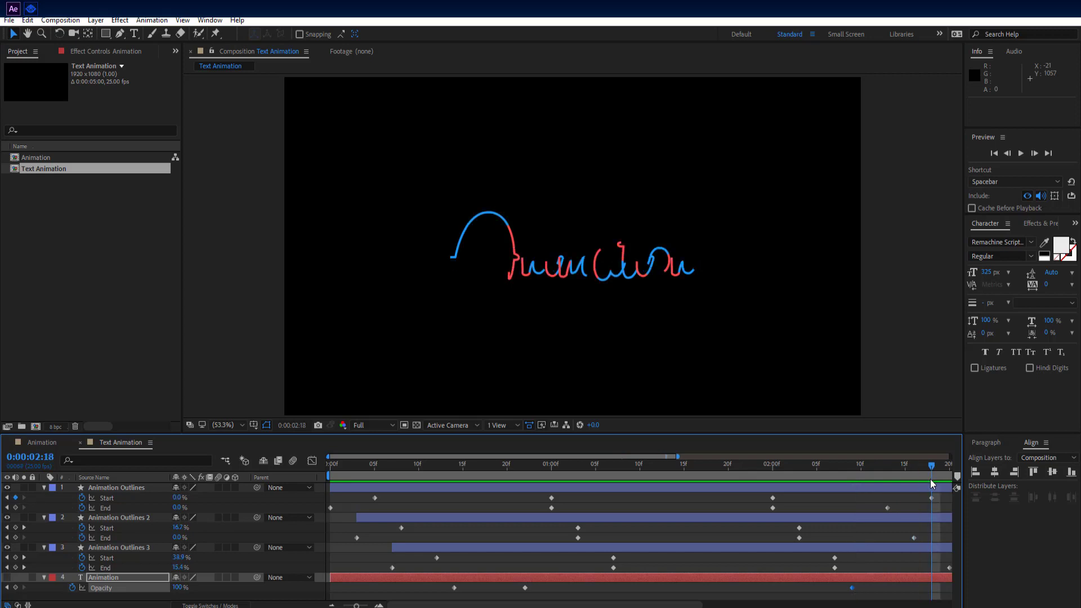
pyautogui.click(177, 587)
pyautogui.write('0')
pyautogui.press('Return')
# Collapse the properties of the three Animation Outlines layers and the Animation text layer
pyautogui.click(44, 488)
pyautogui.click(44, 498)
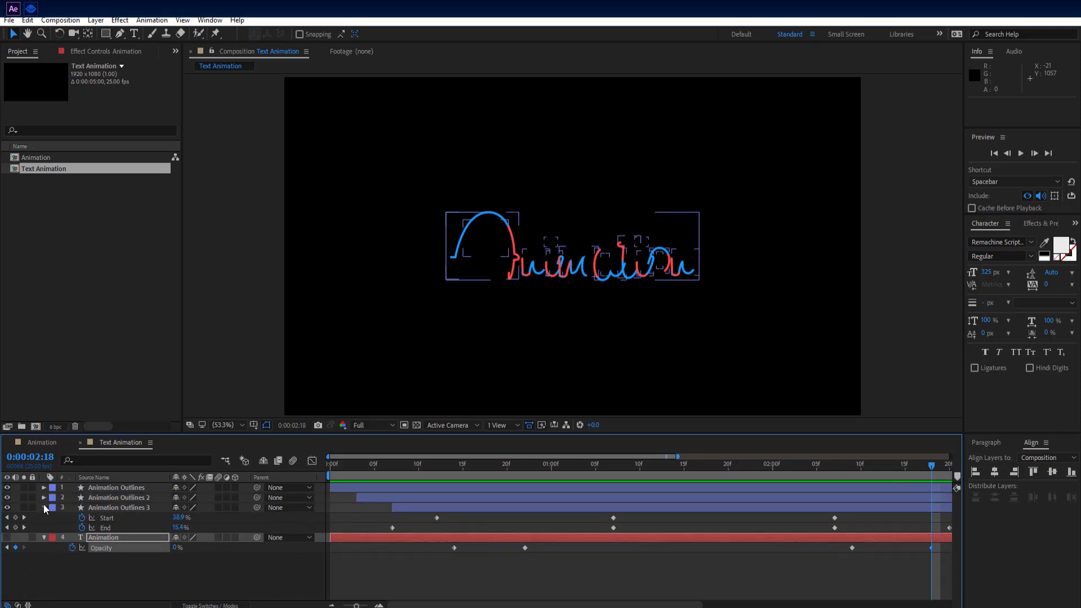
pyautogui.click(44, 508)
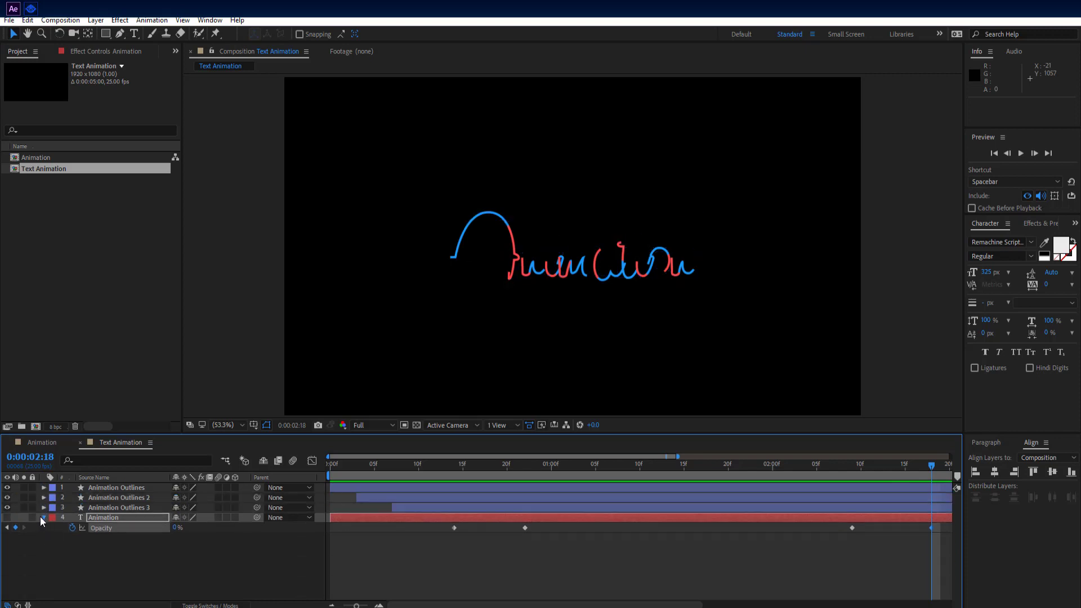
pyautogui.click(44, 517)
# Turn on the Animation text layer's visibility and preview from the start and from one second
pyautogui.press('Home')
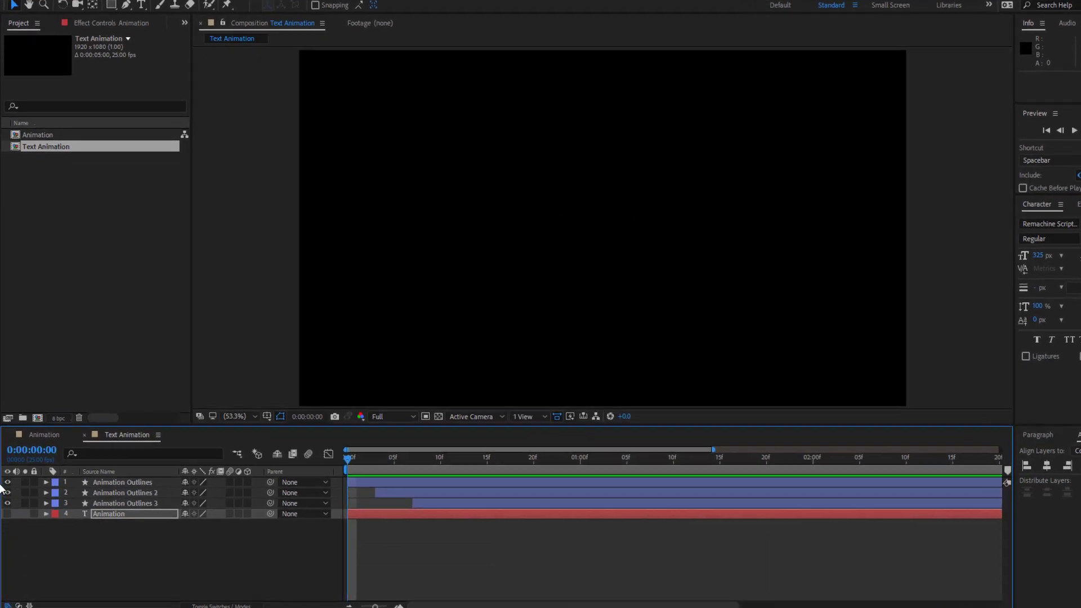
pyautogui.press('space')
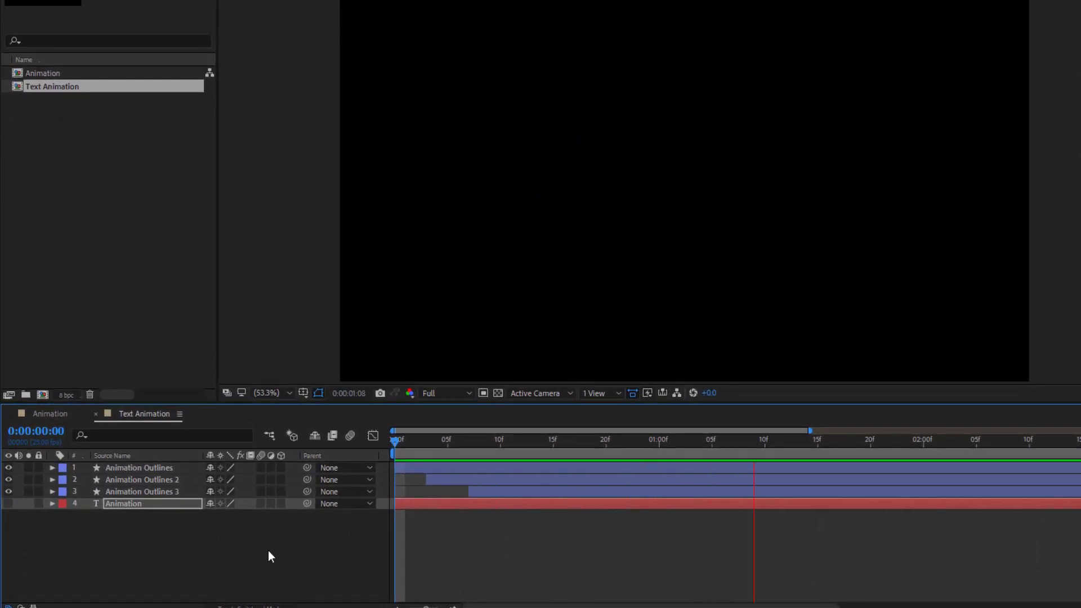
pyautogui.press('space')
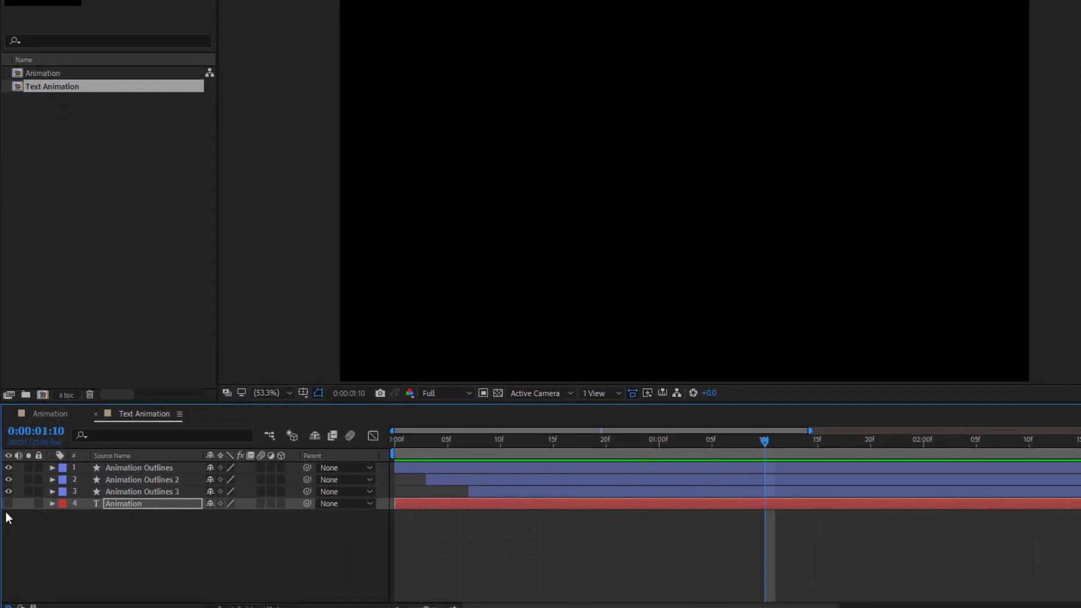
pyautogui.click(9, 503)
pyautogui.moveTo(764, 440); pyautogui.dragTo(658, 440)
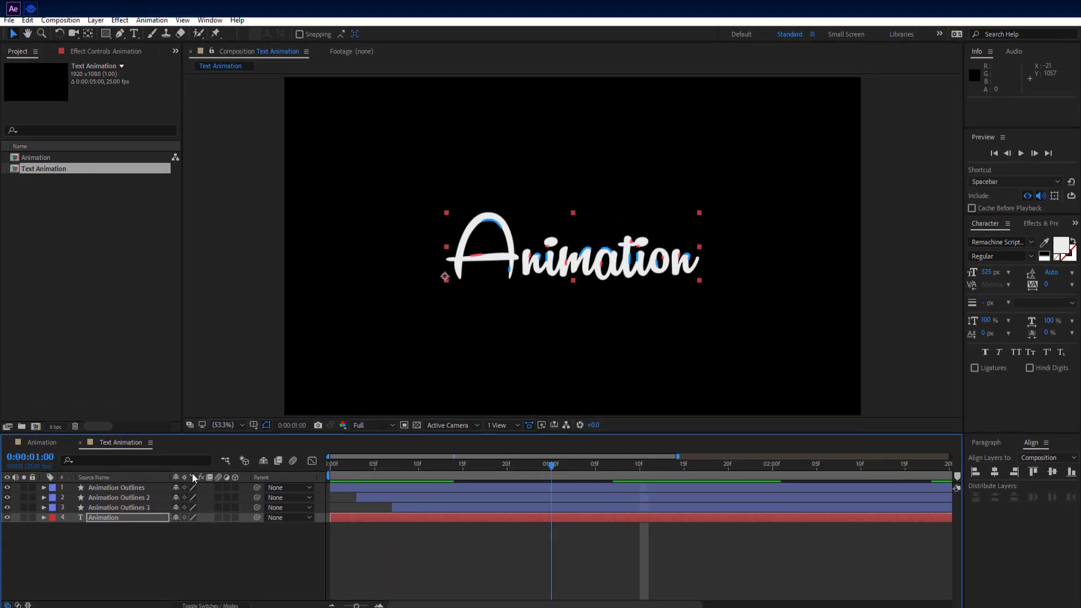
pyautogui.press('space')
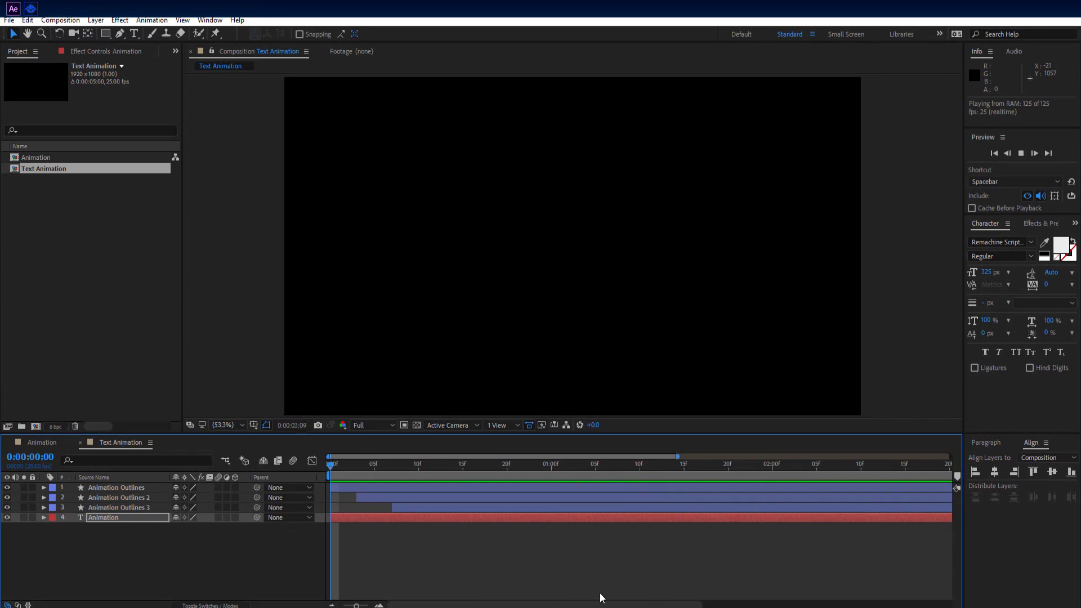
pyautogui.press('space')
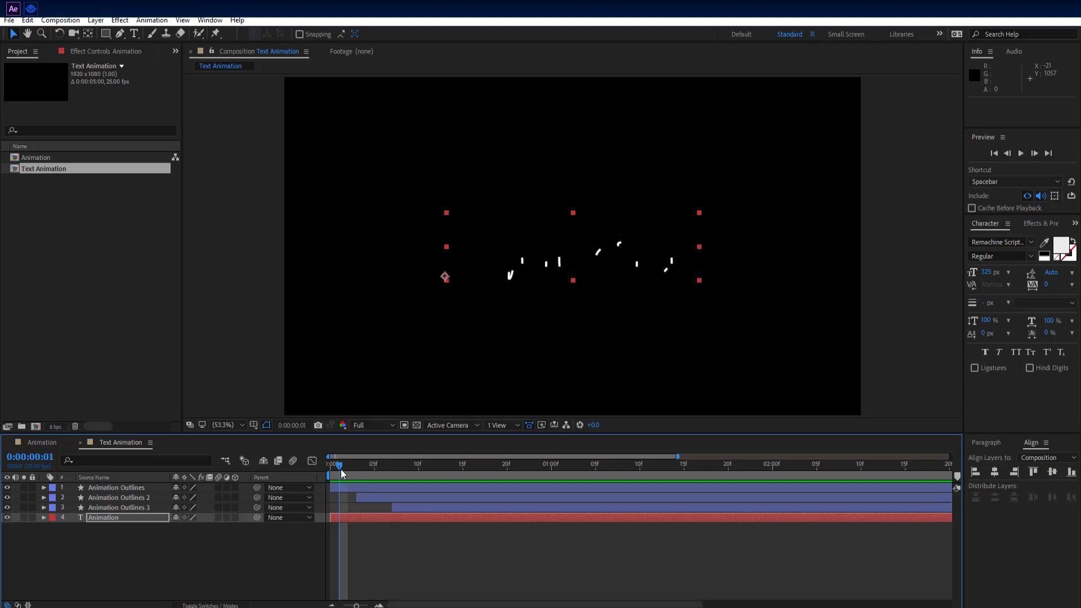
# Scale the three Animation Outlines layers to 102%
pyautogui.press('Home')
pyautogui.keyDown('shift'); pyautogui.click(138, 487); pyautogui.keyUp('shift')
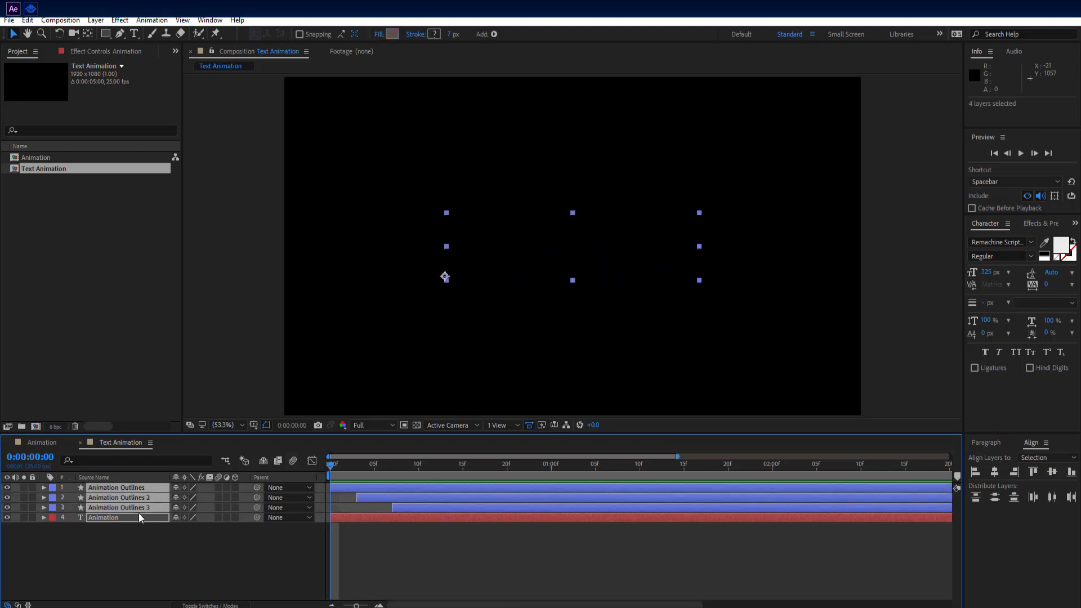
pyautogui.keyDown('ctrl'); pyautogui.click(139, 516); pyautogui.keyUp('ctrl')
pyautogui.press('s')
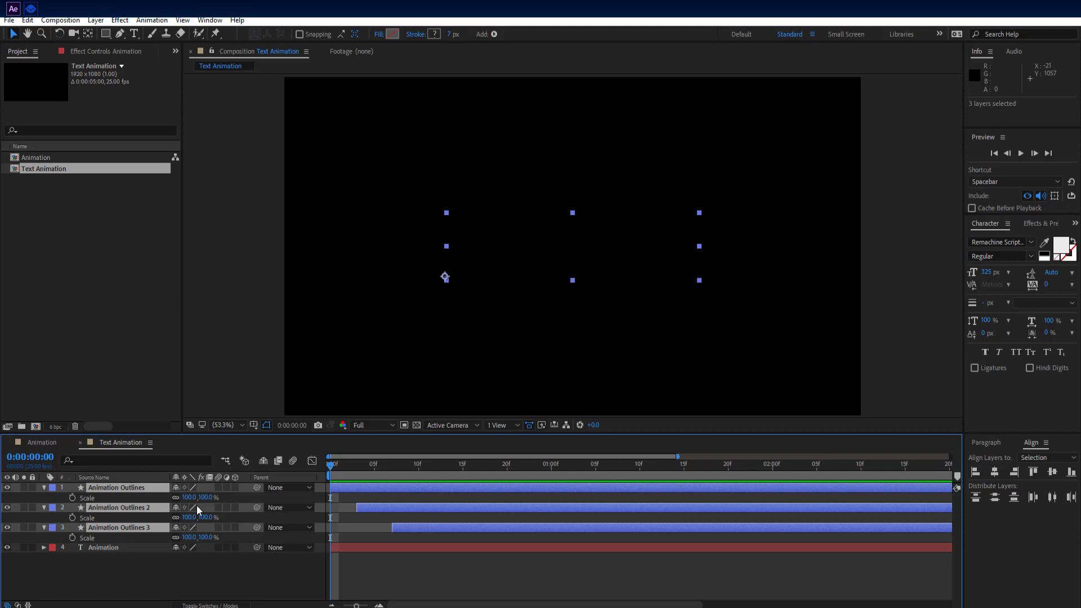
pyautogui.click(189, 497)
pyautogui.write('102')
pyautogui.press('Return')
# Collapse the outline layers, end the work area at 3:16 with N, and preview from the start
pyautogui.click(206, 574)
pyautogui.click(44, 488)
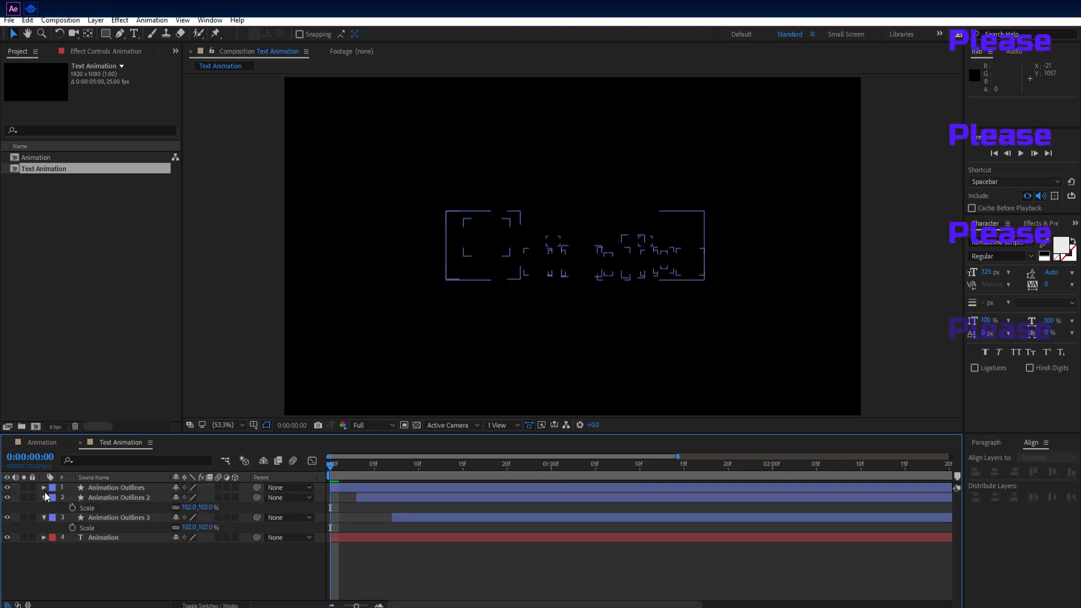
pyautogui.click(45, 498)
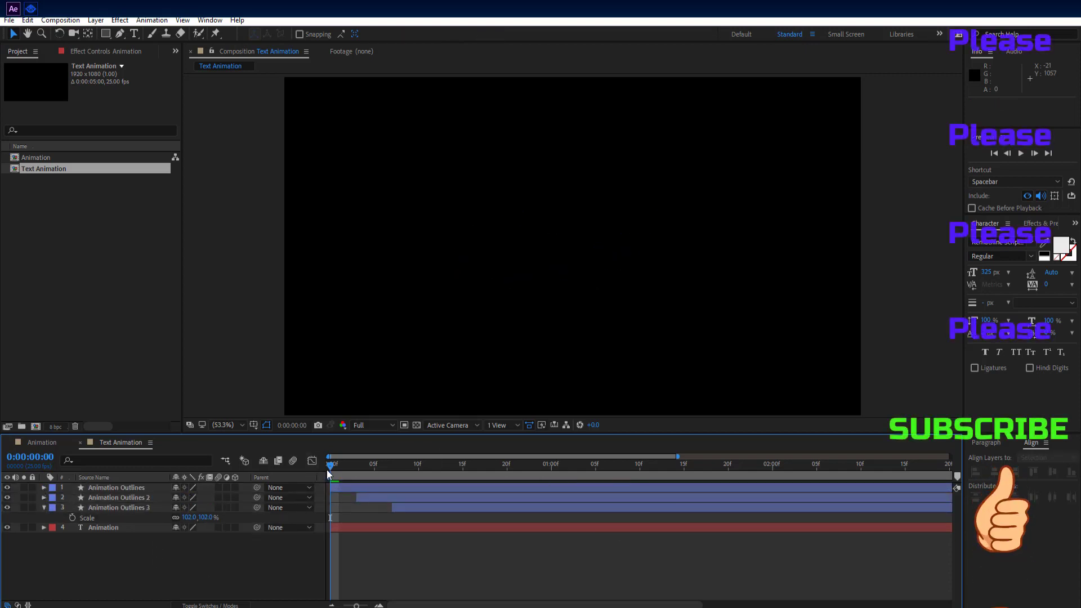
pyautogui.press('space')
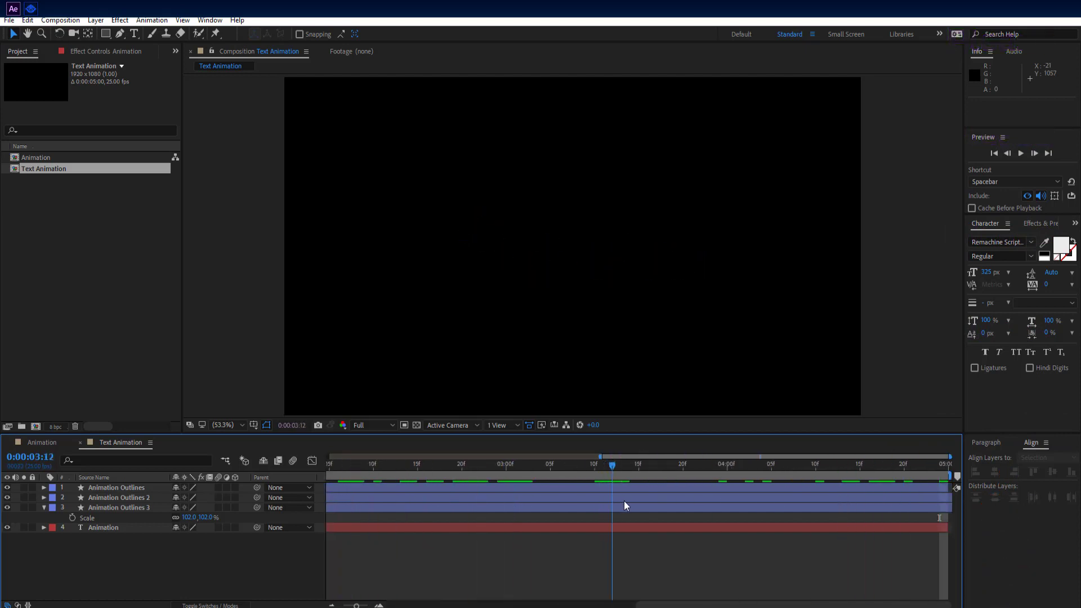
pyautogui.press('n')
pyautogui.moveTo(647, 466); pyautogui.dragTo(321, 467)
pyautogui.press('space')
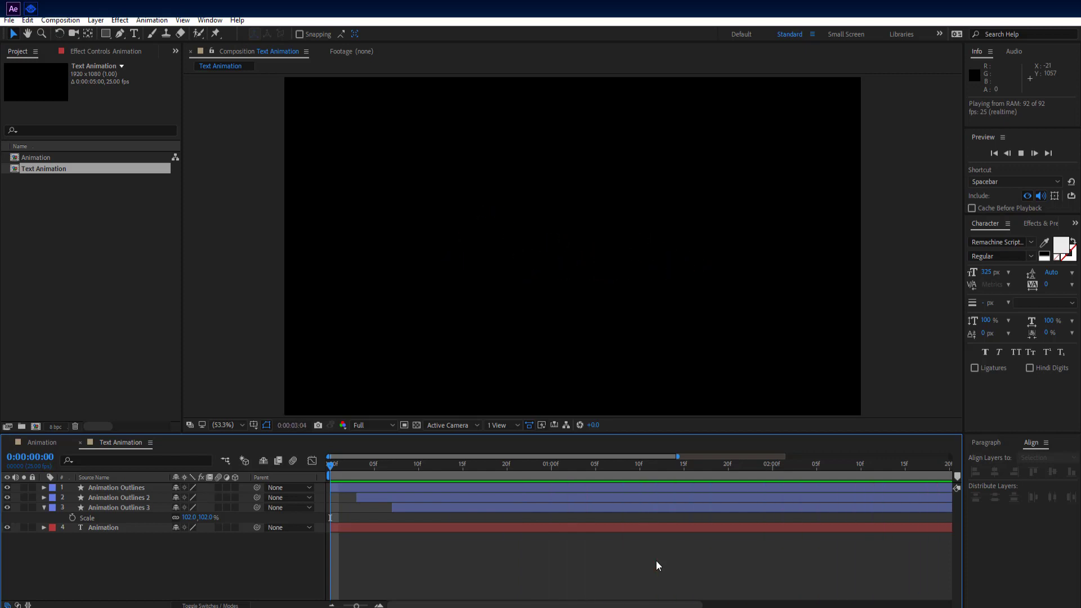
# Stop the preview, select the Animation Outlines 3 layer, and play again
pyautogui.click(142, 513)
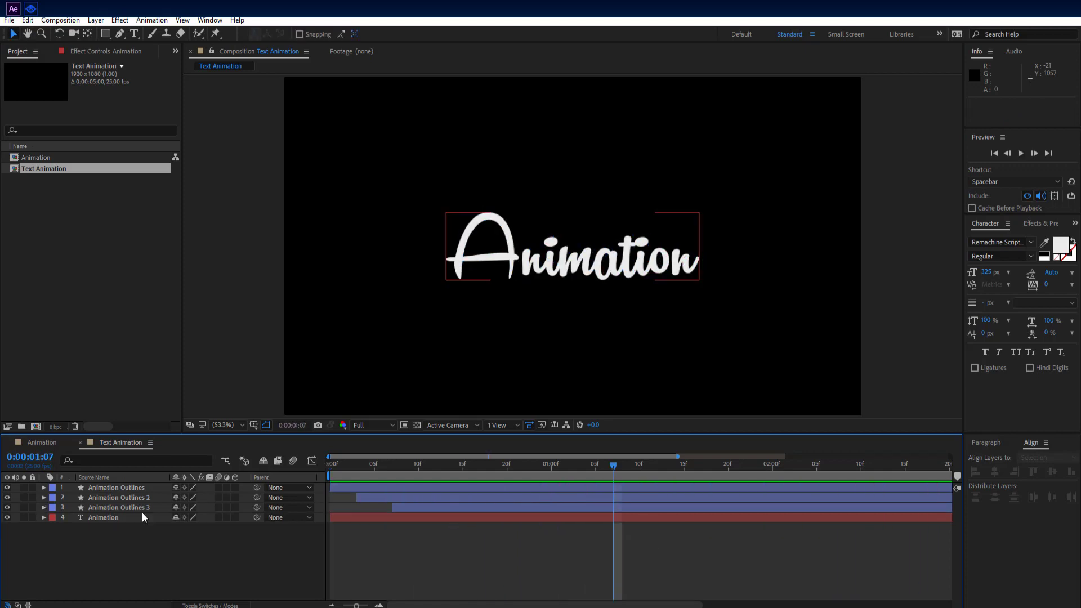
pyautogui.click(141, 538)
pyautogui.rightClick(165, 546)
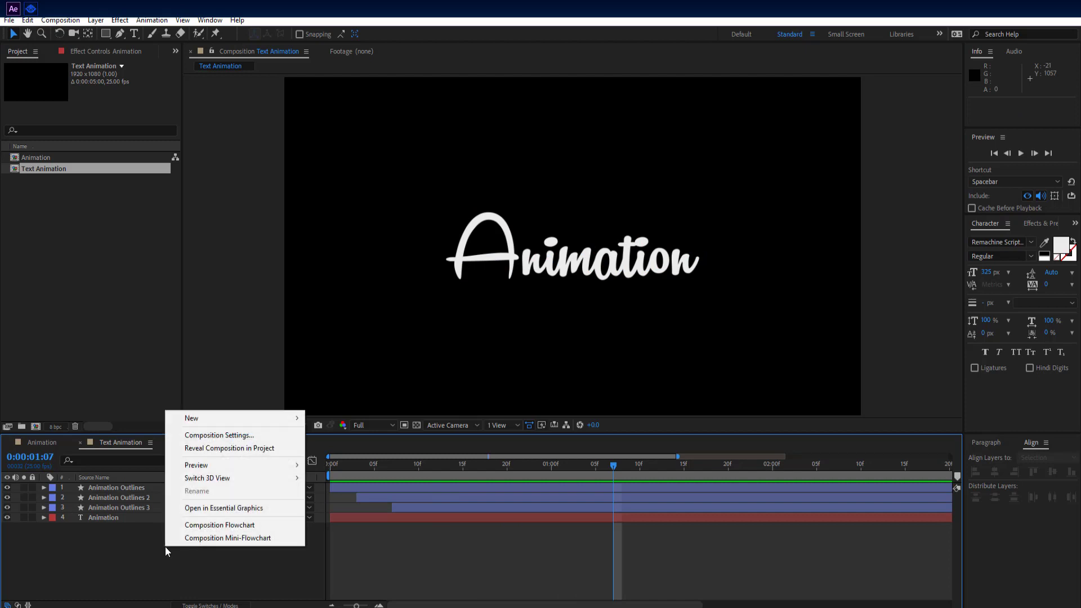
pyautogui.press('Escape')
pyautogui.click(147, 517)
pyautogui.click(147, 508)
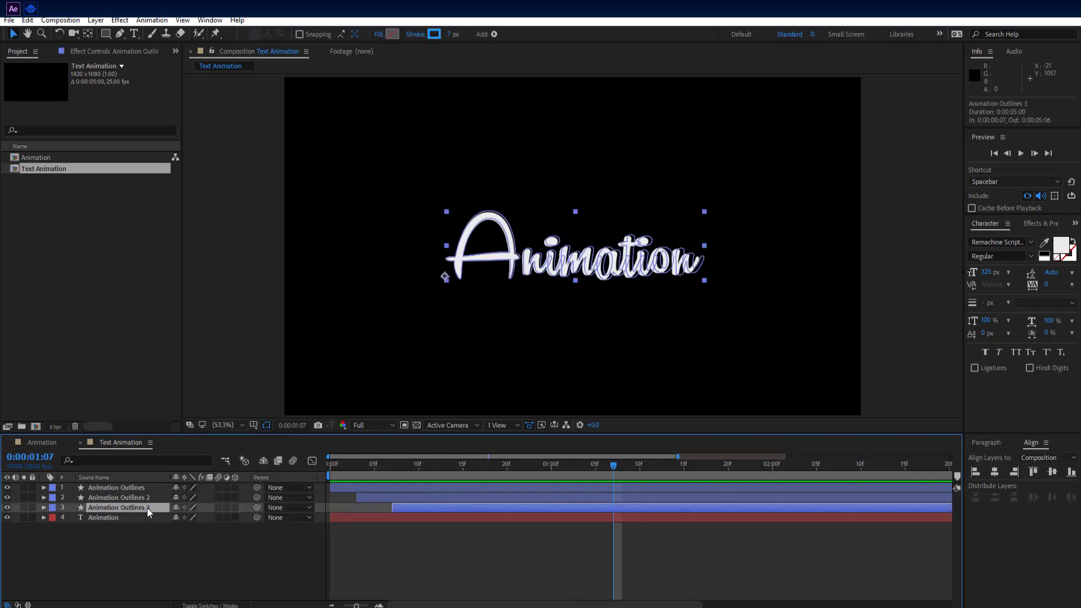
pyautogui.press('space')
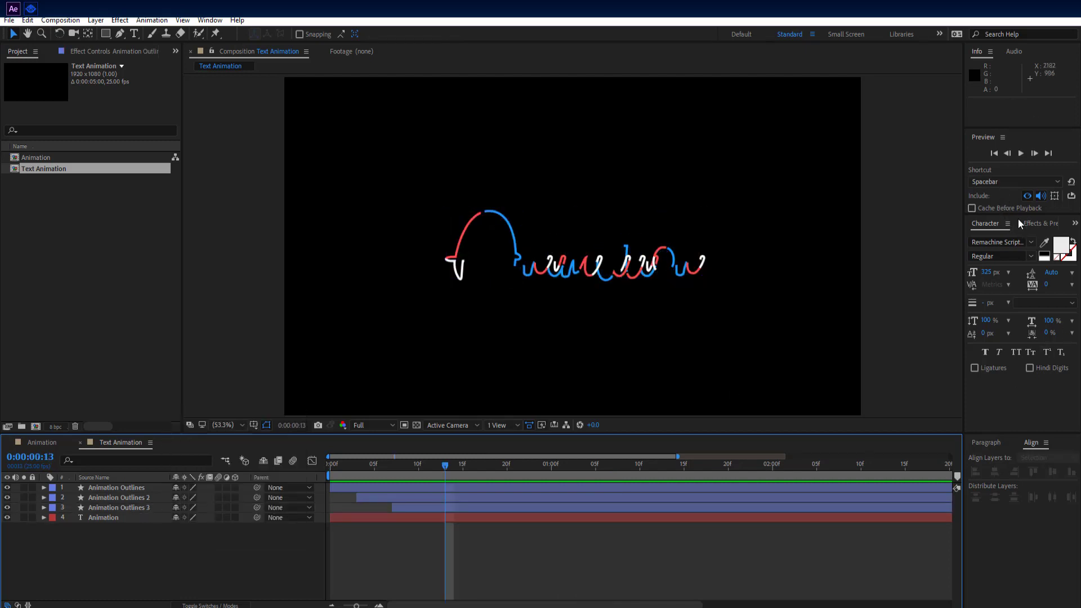
# Apply Stylize > Glow to Animation Outlines 3, then paste it onto Animation Outlines 2 and Animation Outlines
pyautogui.click(1038, 224)
pyautogui.click(1008, 238)
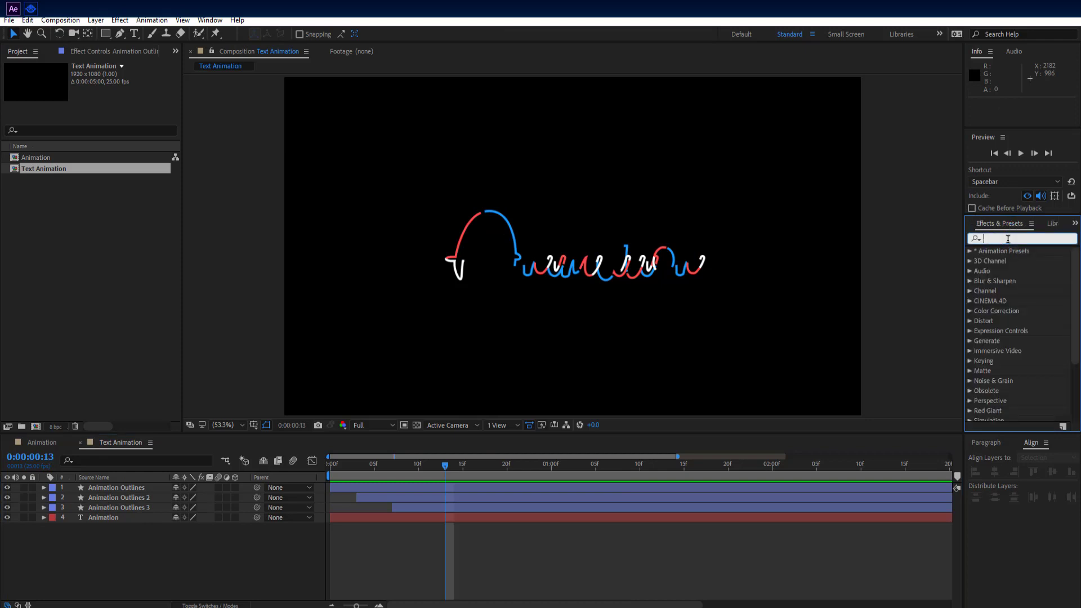
pyautogui.write('glow')
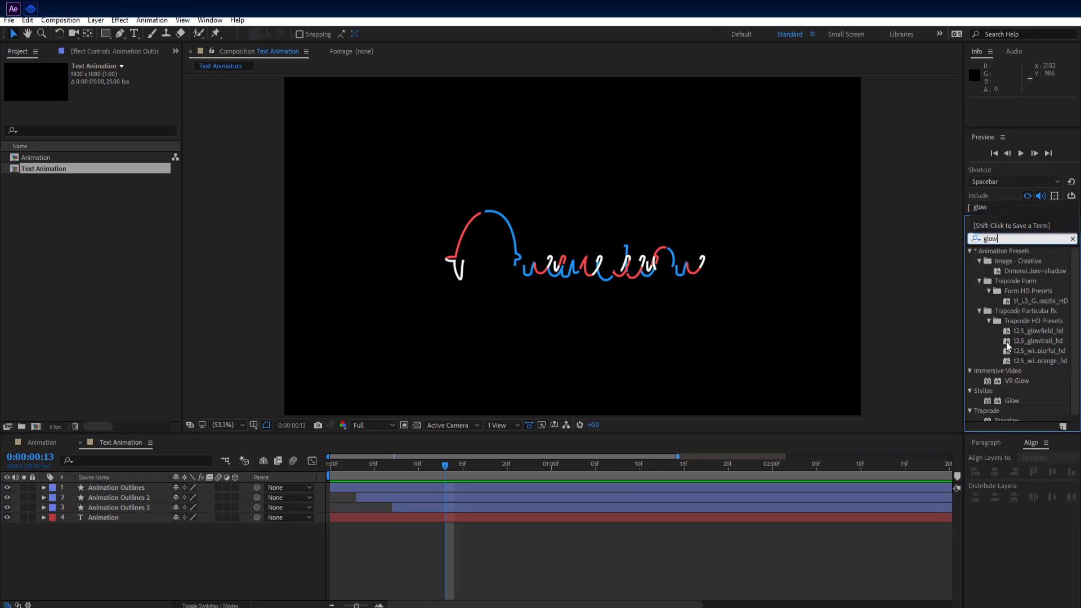
pyautogui.moveTo(1010, 393); pyautogui.dragTo(97, 501)
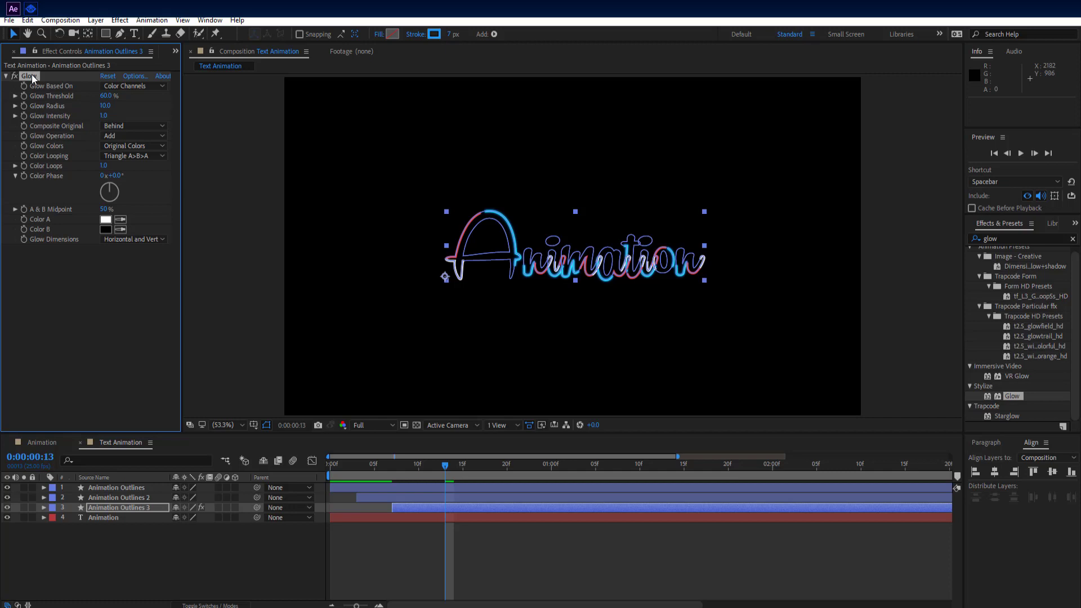
pyautogui.click(105, 499)
pyautogui.hotkey('ctrl', 'v')
pyautogui.click(115, 486)
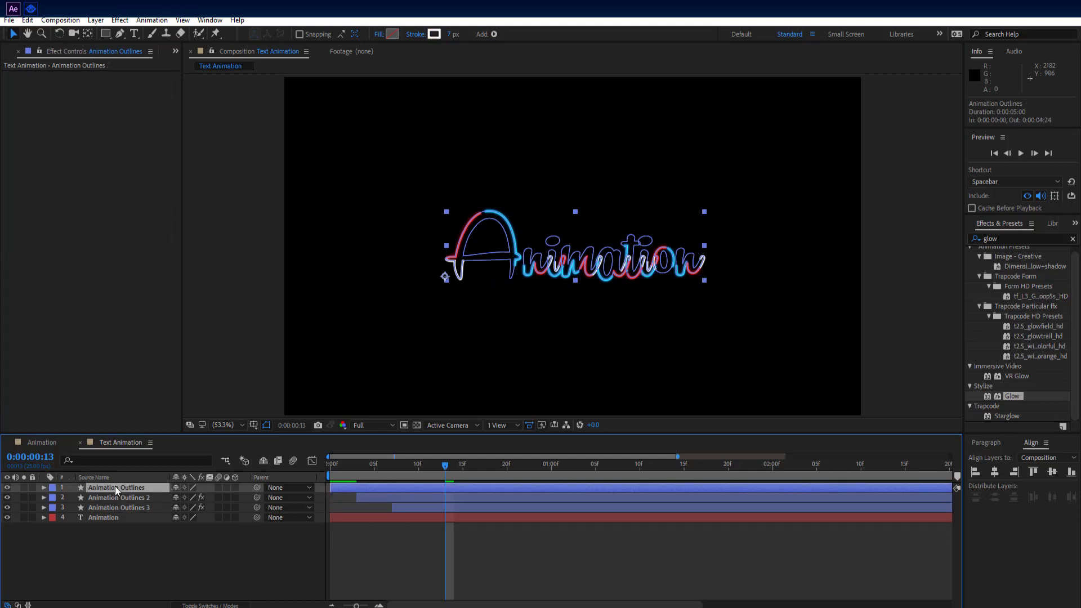
pyautogui.hotkey('ctrl', 'v')
# Search Effects & Presets for 'cc rai' to find CC Rainfall
pyautogui.click(271, 546)
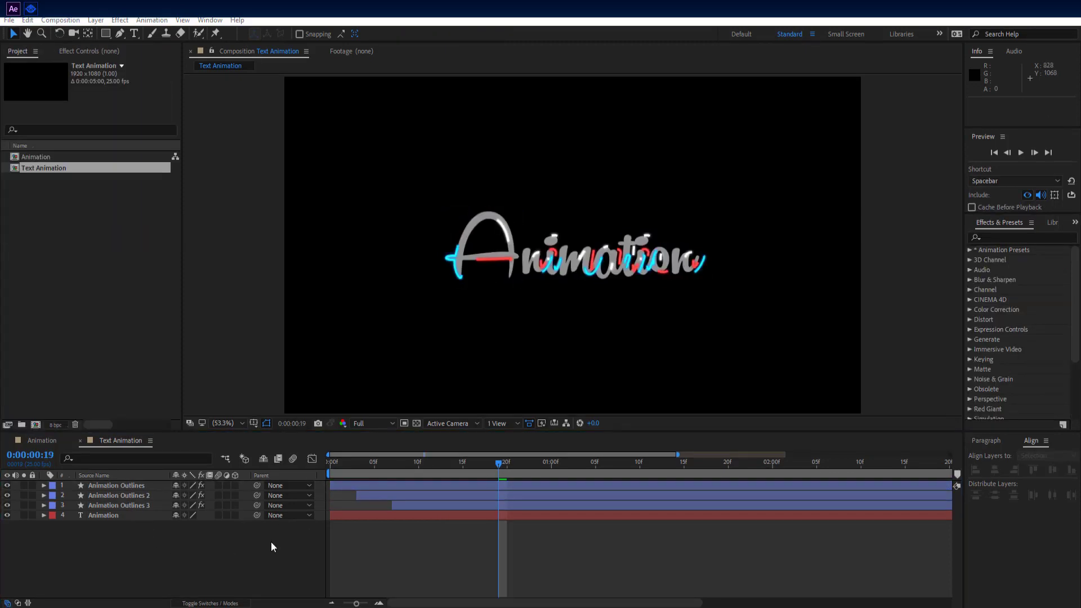
pyautogui.click(271, 546)
pyautogui.click(1019, 239)
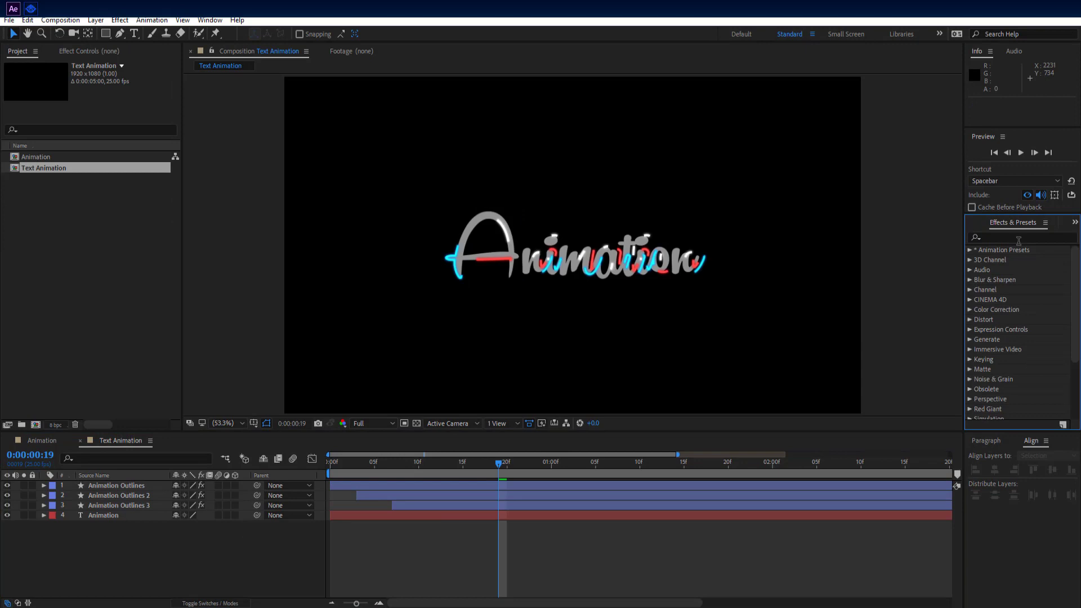
pyautogui.press('c')
pyautogui.click(1018, 237)
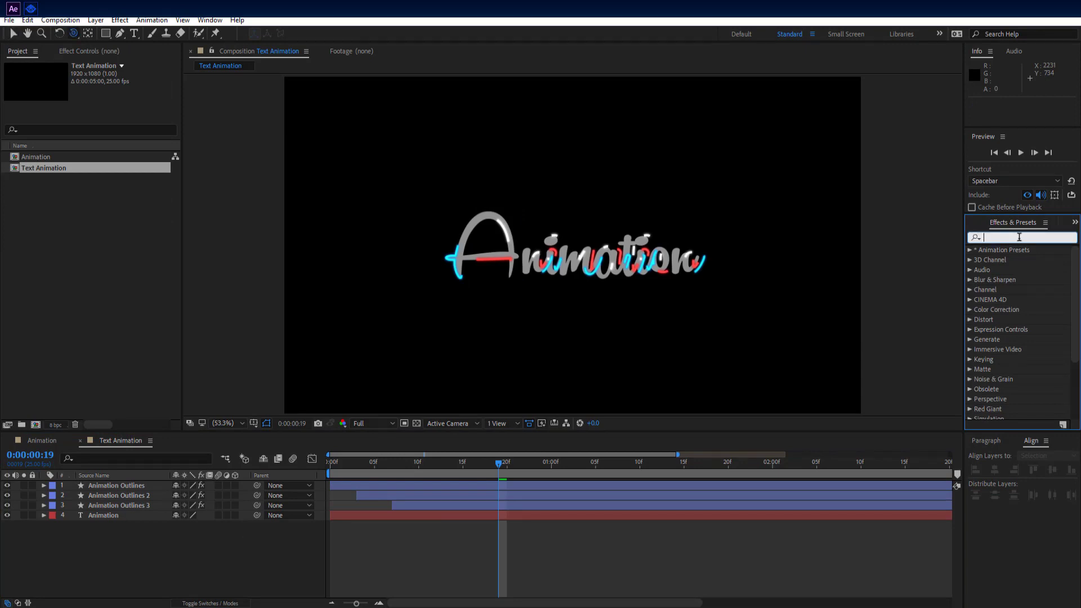
pyautogui.write('cc rai')
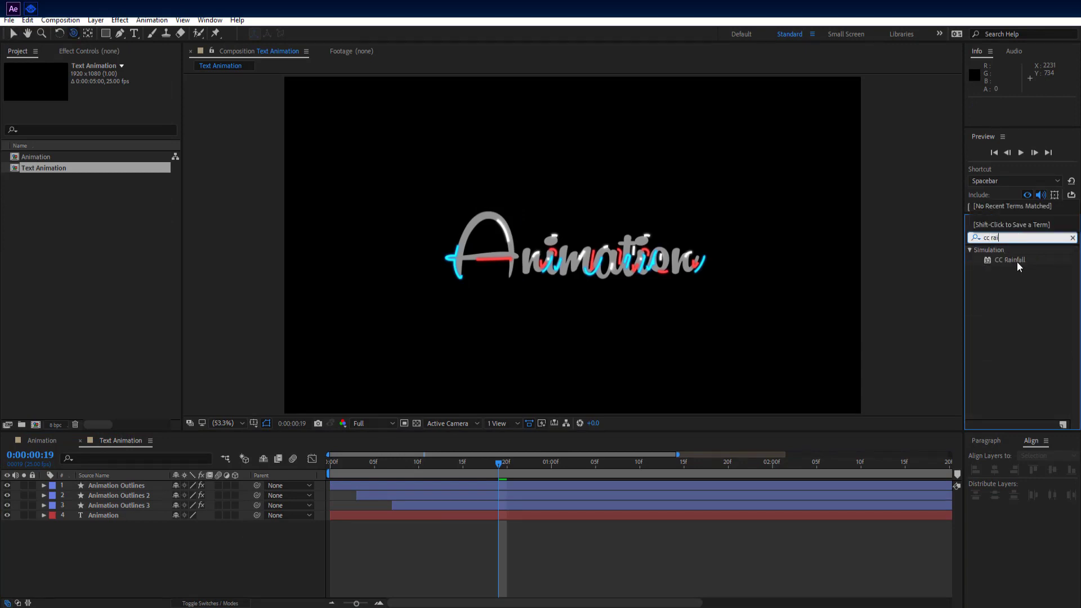
pyautogui.moveTo(1014, 266); pyautogui.dragTo(989, 258)
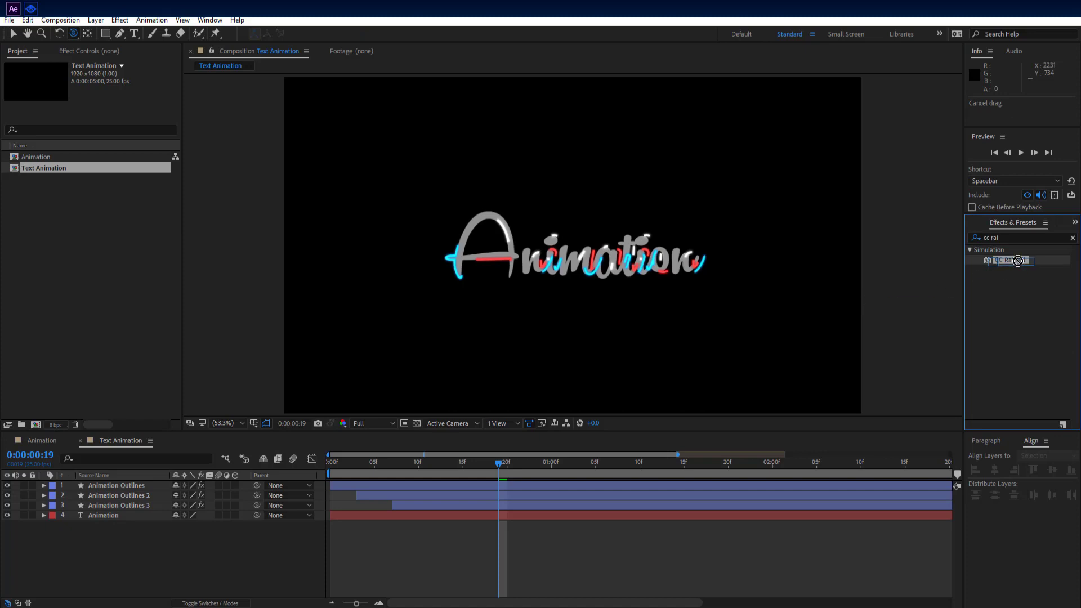
# Create a new black solid layer and apply CC Rainfall to it
pyautogui.rightClick(115, 588)
pyautogui.moveTo(212, 459)
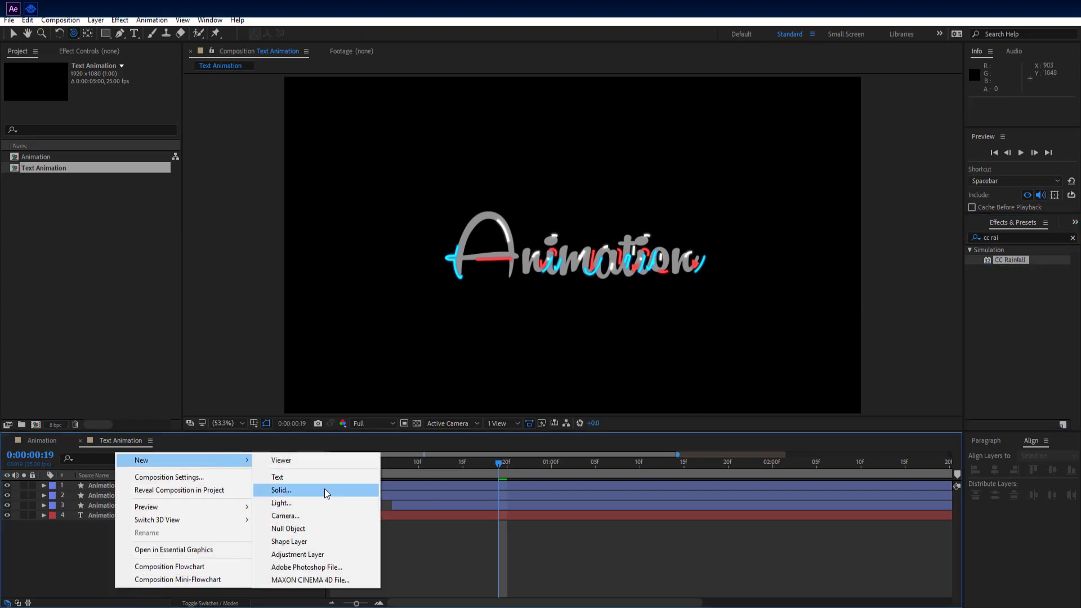
pyautogui.click(328, 491)
pyautogui.click(952, 412)
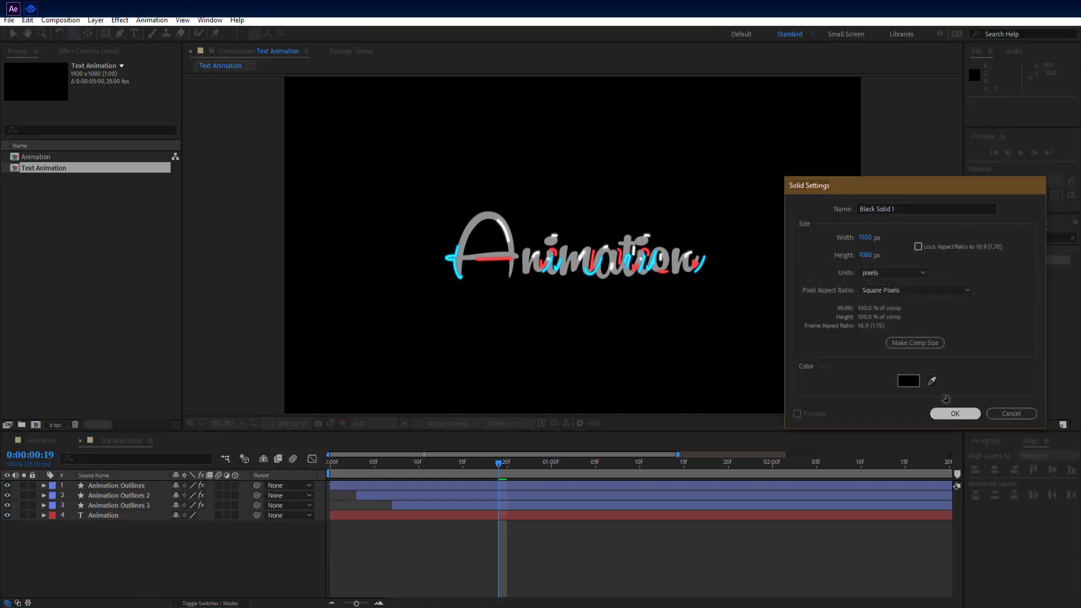
pyautogui.moveTo(1008, 265); pyautogui.dragTo(127, 482)
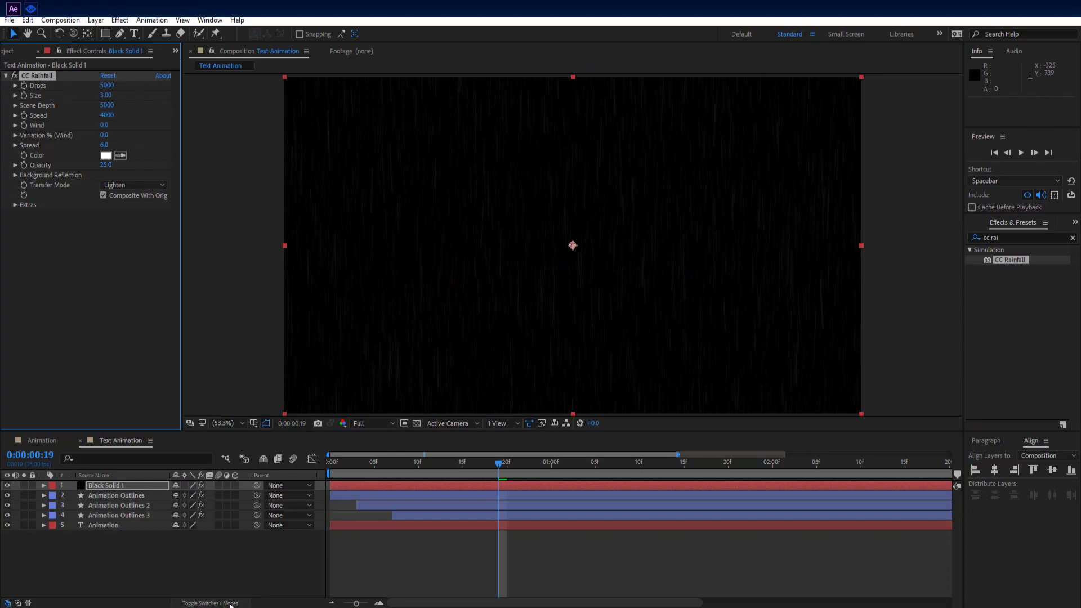
# Set Black Solid 1 to Add mode and CC Rainfall Size 4.62, Speed 1660, Opacity 45, then preview
pyautogui.click(210, 603)
pyautogui.click(212, 491)
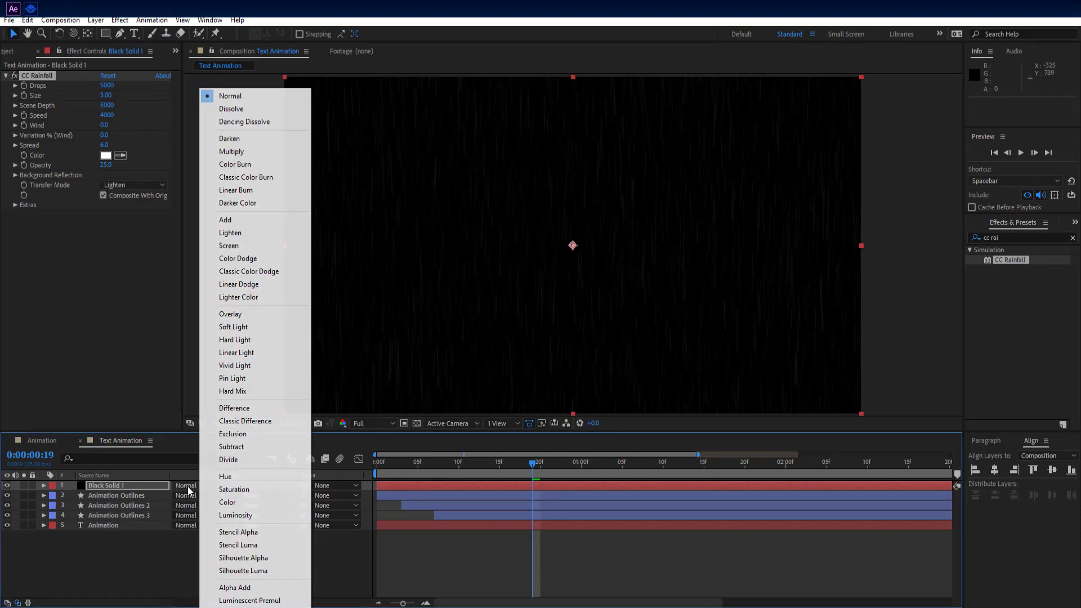
pyautogui.click(231, 221)
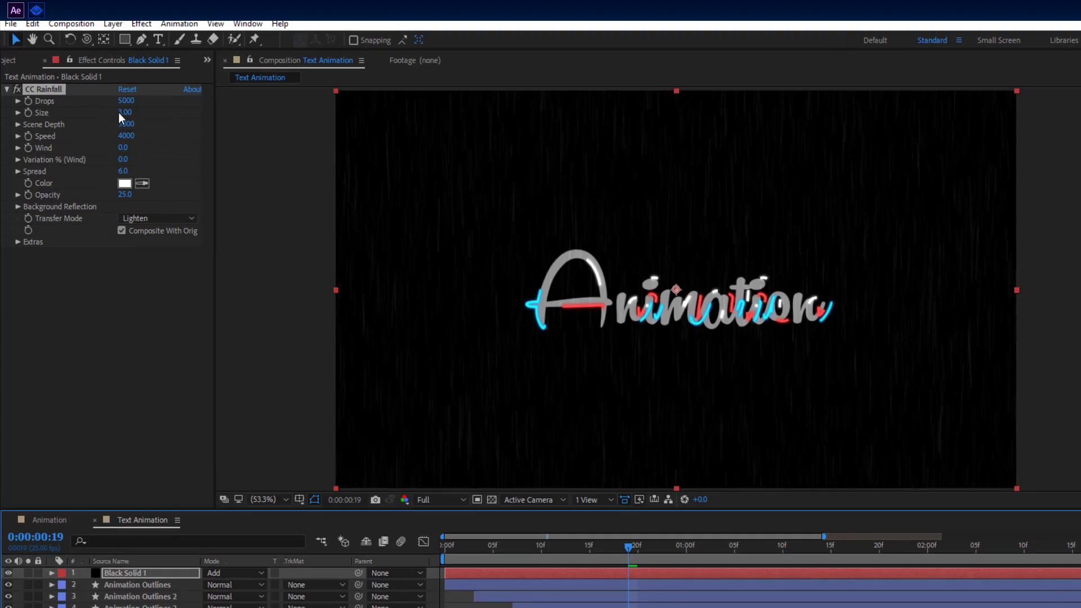
pyautogui.moveTo(123, 112); pyautogui.dragTo(151, 112)
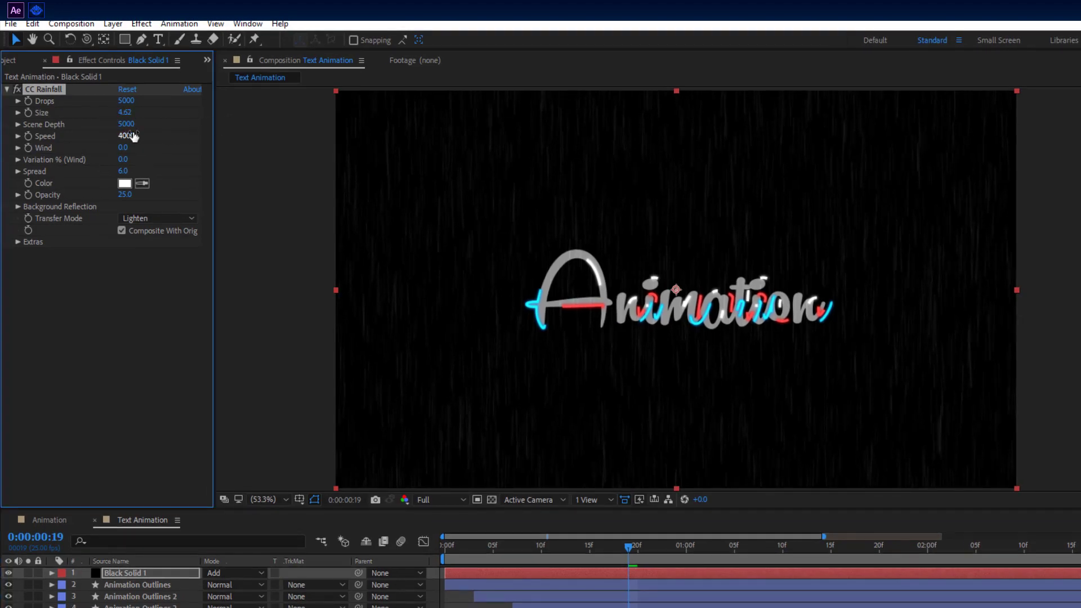
pyautogui.moveTo(100, 135); pyautogui.dragTo(3, 129)
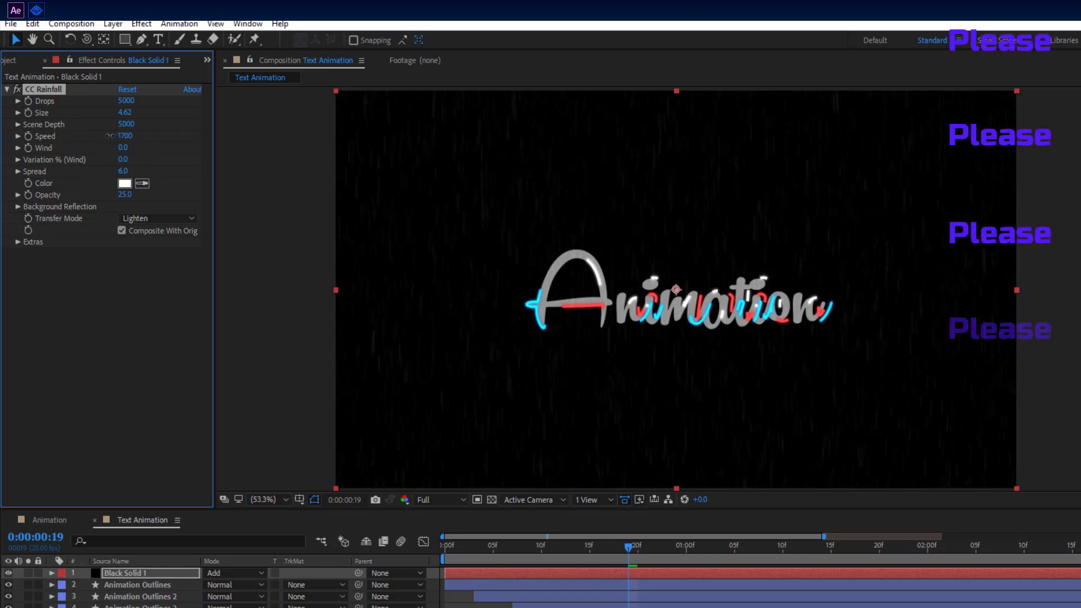
pyautogui.moveTo(126, 136); pyautogui.dragTo(107, 136)
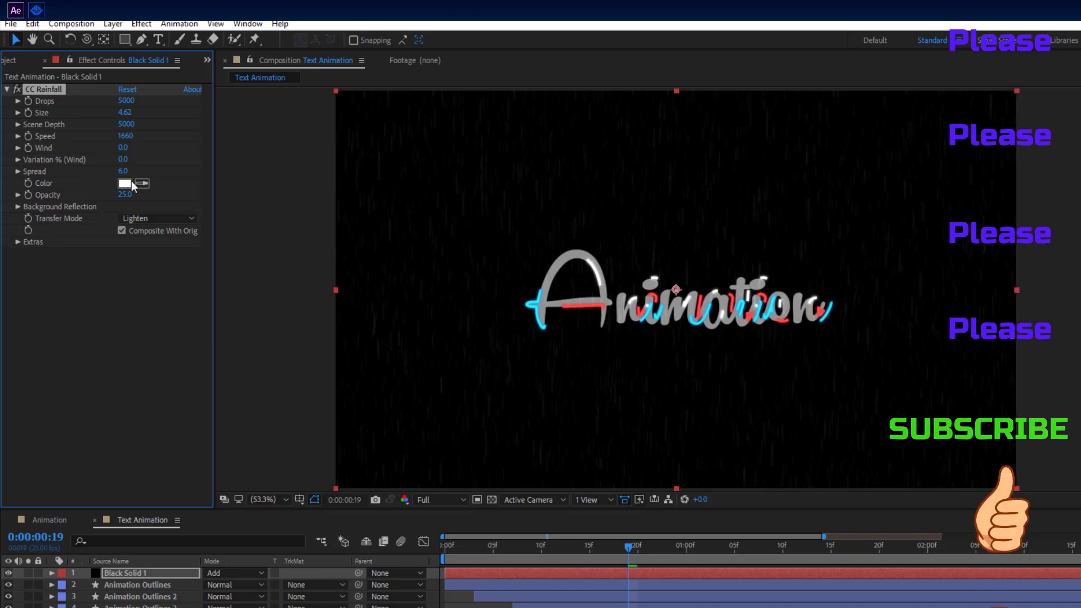
pyautogui.moveTo(125, 195); pyautogui.dragTo(148, 194)
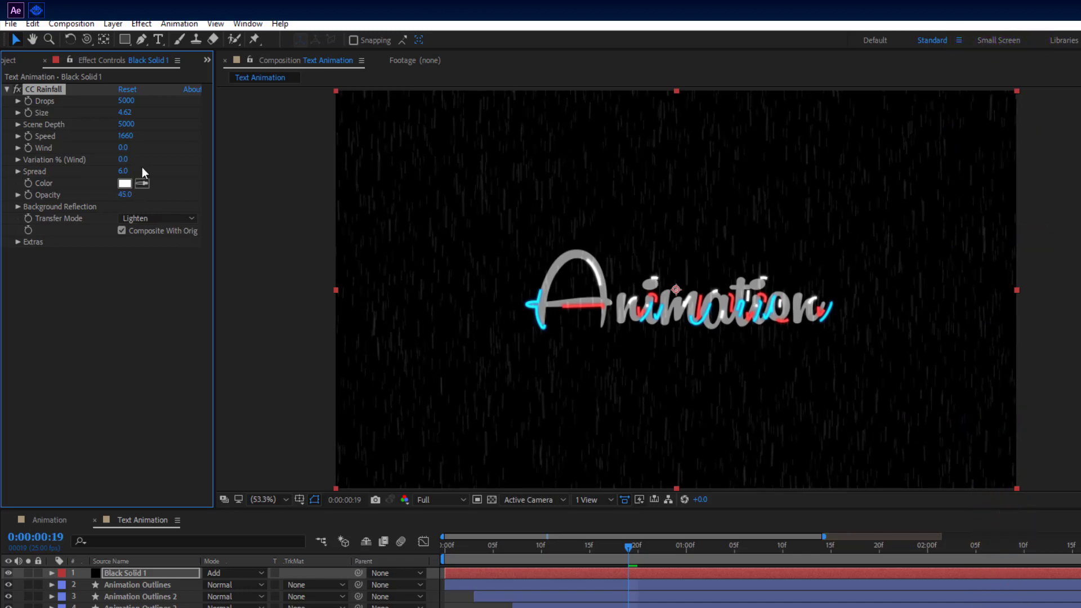
pyautogui.press('space')
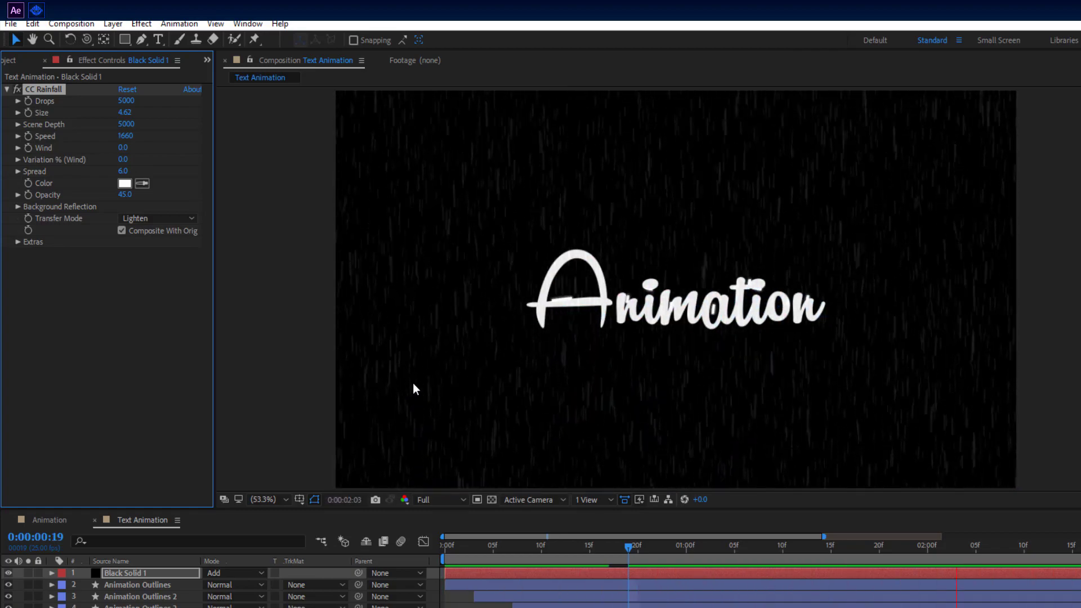
# Send Black Solid 1 to the bottom of the layer stack with Ctrl+Shift+[ and replay the preview
pyautogui.press('space')
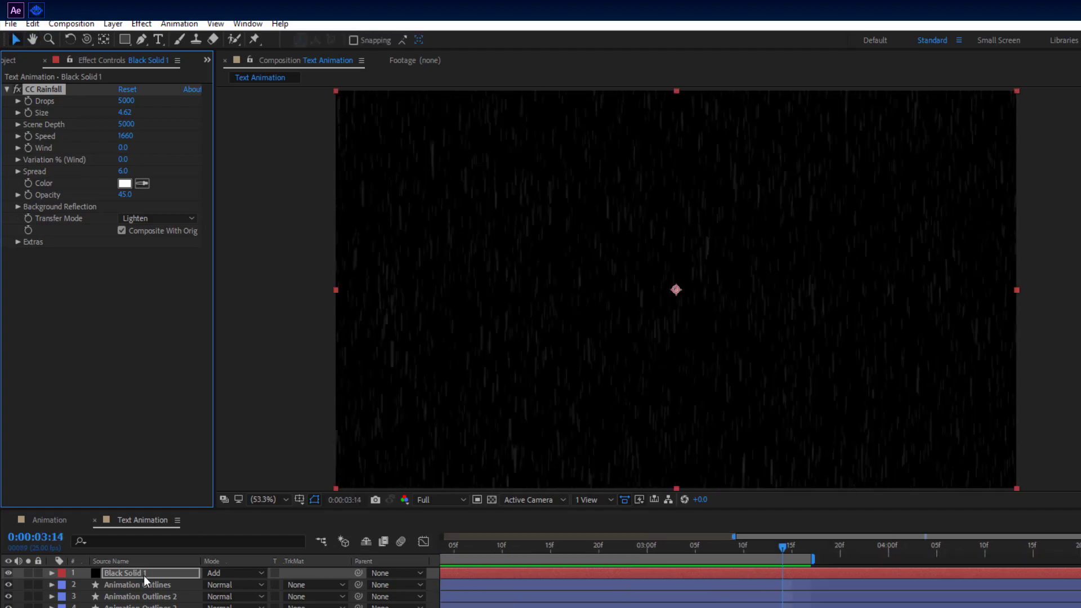
pyautogui.click(143, 576)
pyautogui.hotkey('ctrl', 'shift', '[')
pyautogui.press('space')
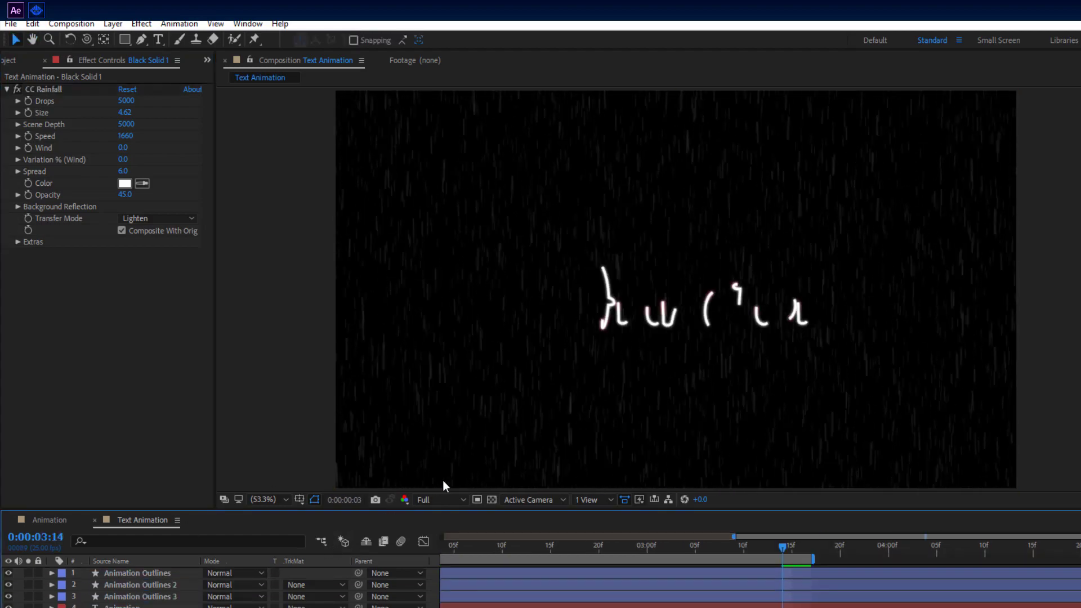